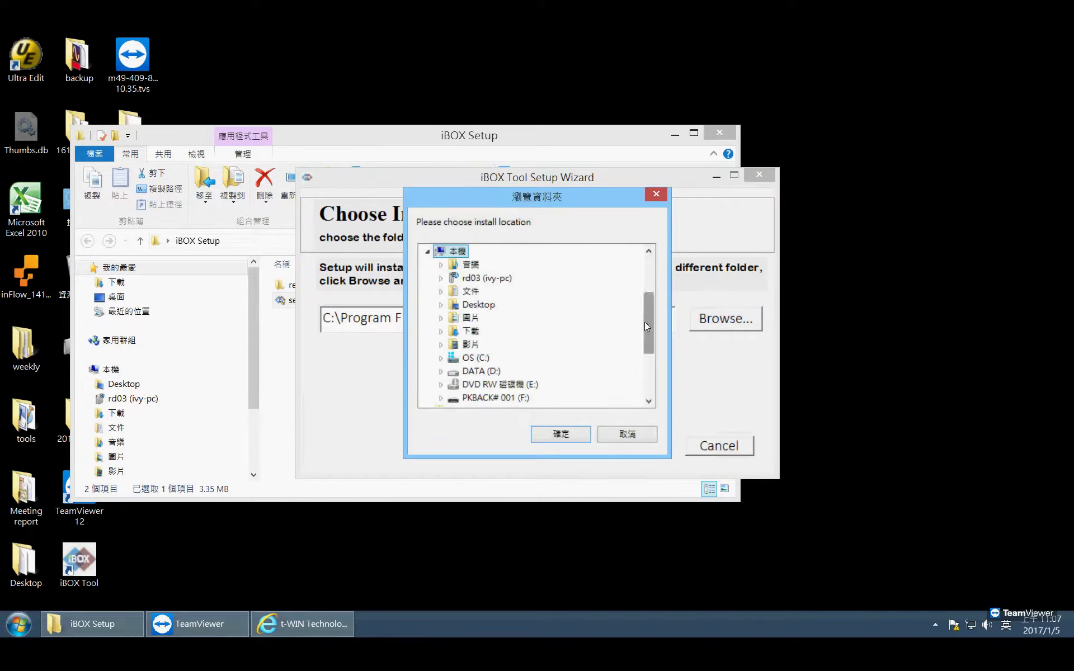
Step: Keep the default folder C:\Program Files\iBOX Tool\ and begin installing
scroll(647, 327, down, 3)
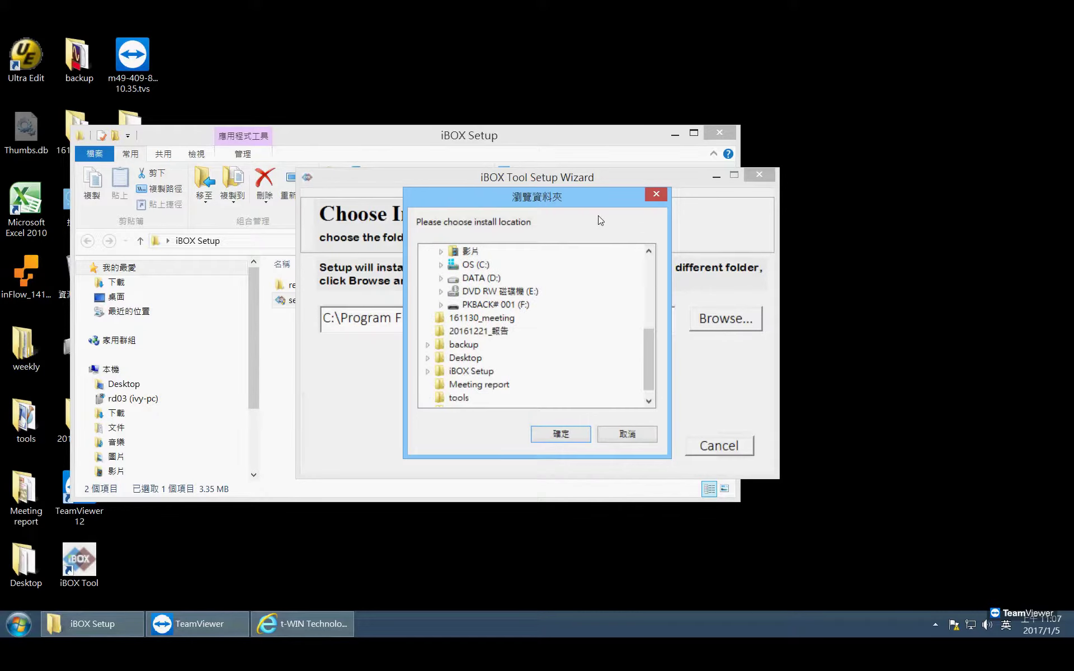
click(654, 196)
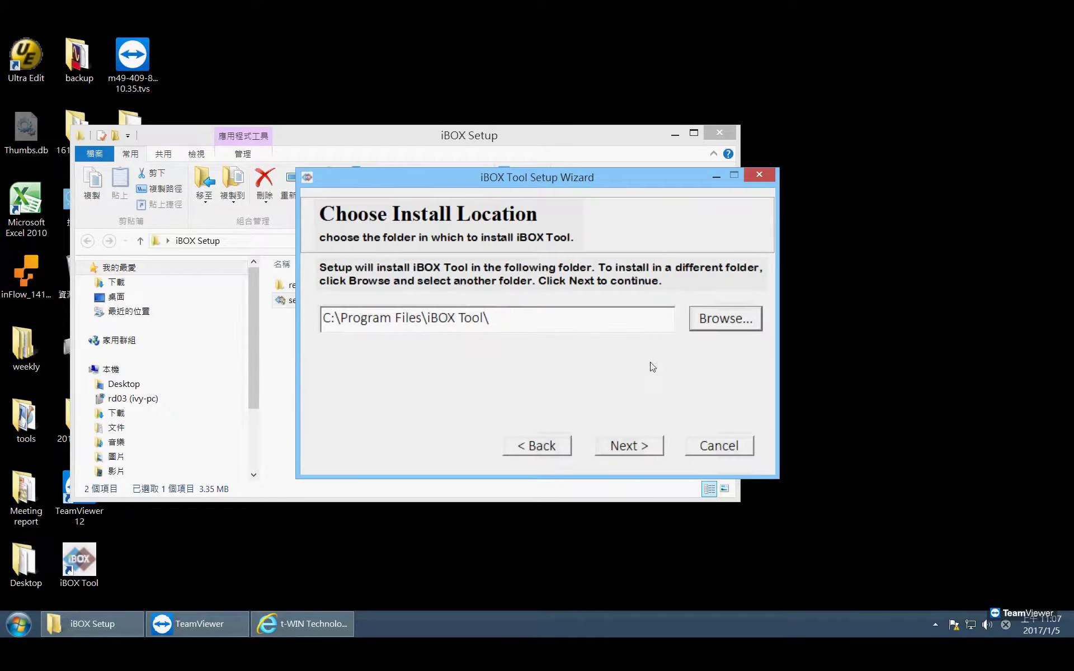
click(659, 450)
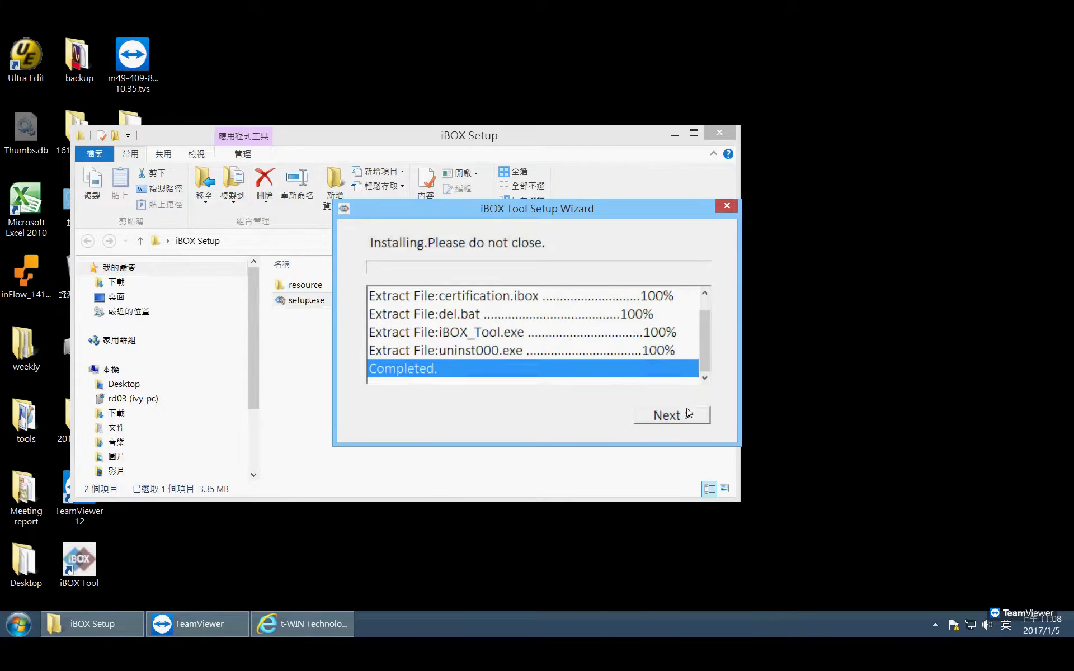
Step: Finish setup with both options left ticked so iBOX Tool launches
click(688, 418)
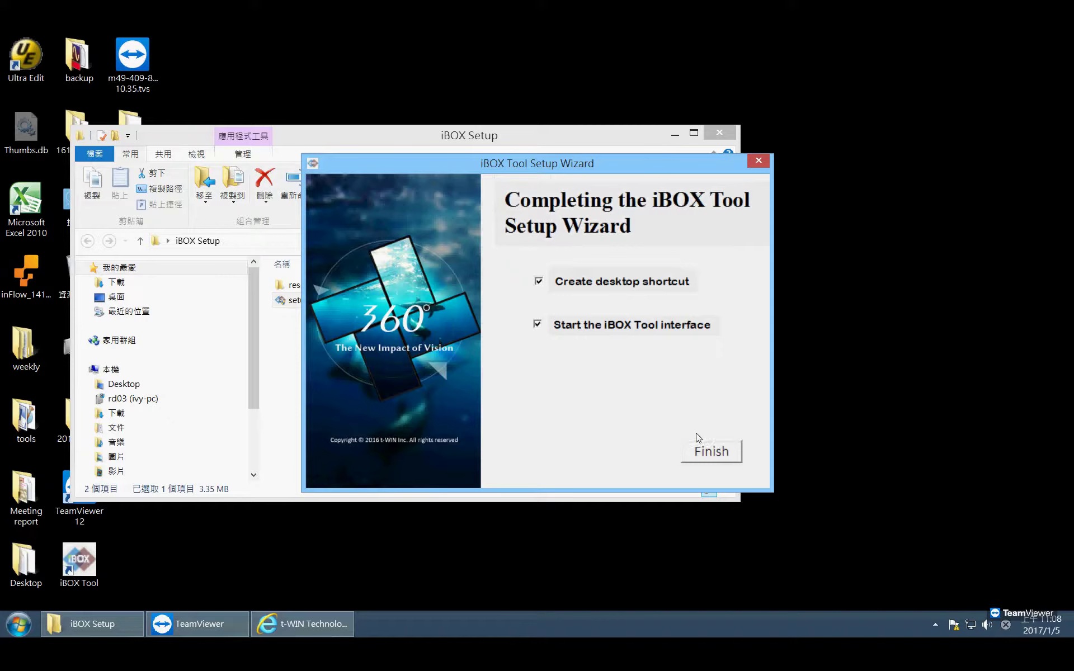
click(706, 452)
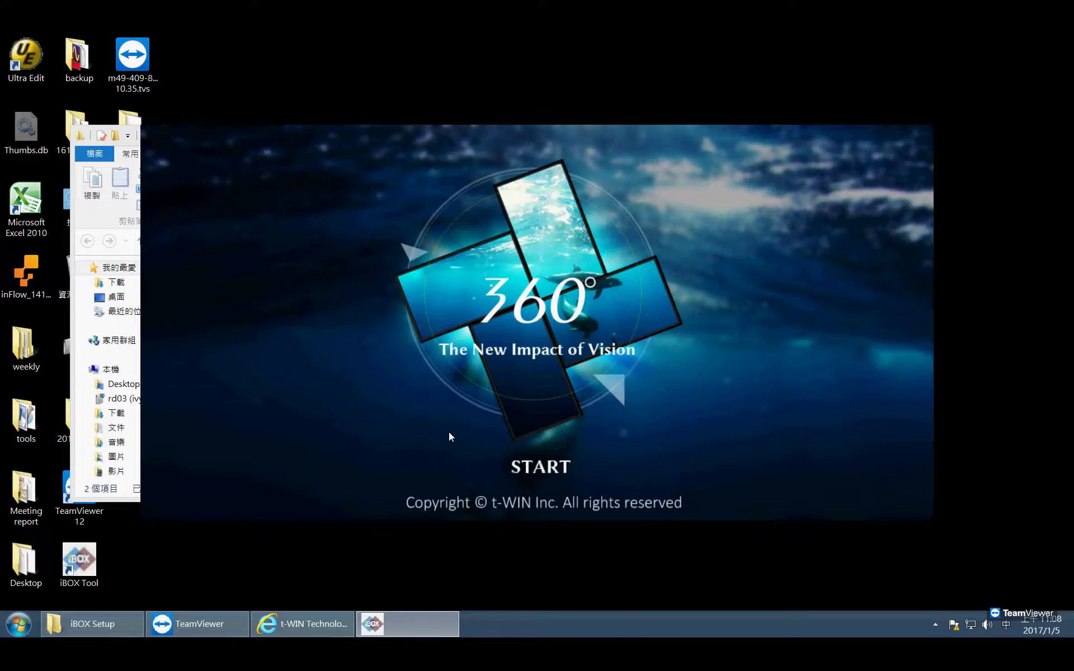
Step: Enter the login ID and password, log in, and dismiss the welcome message
click(538, 466)
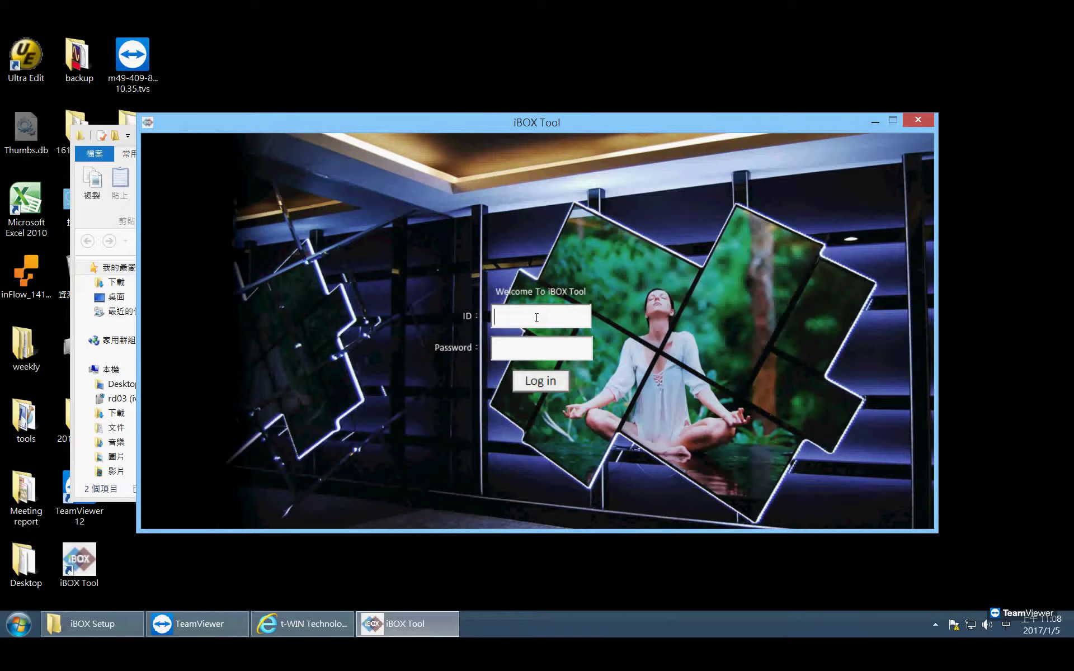
text(twin)
drag(543, 353, 480, 350)
text(去)
key(BackSpace)
text(ㄙㄛ)
key(Escape)
key(shift)
click(525, 380)
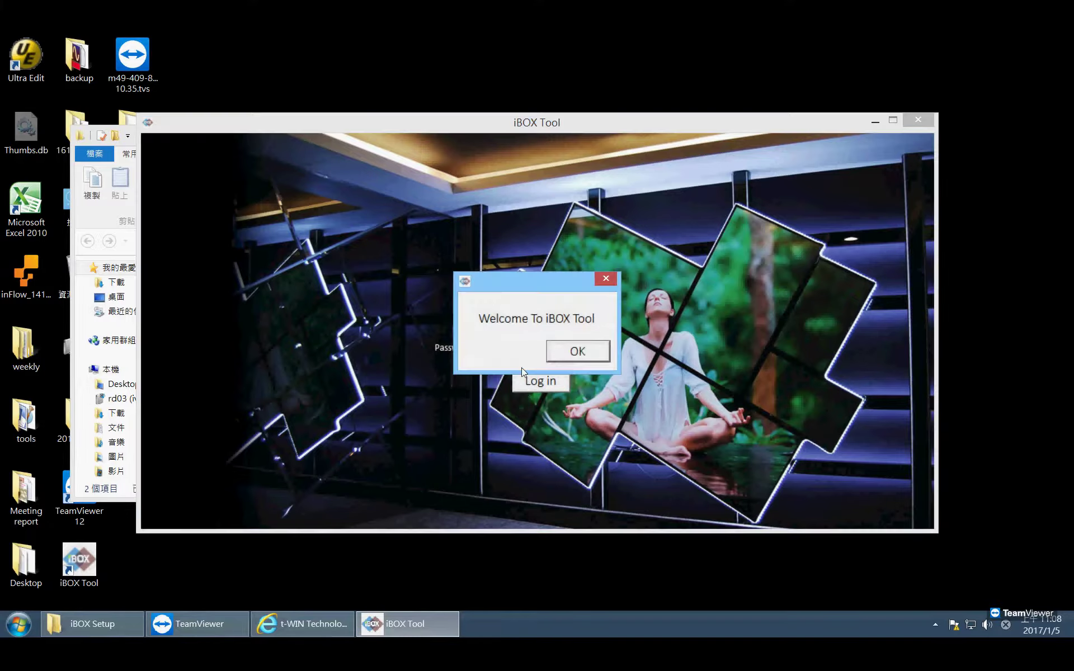
click(567, 358)
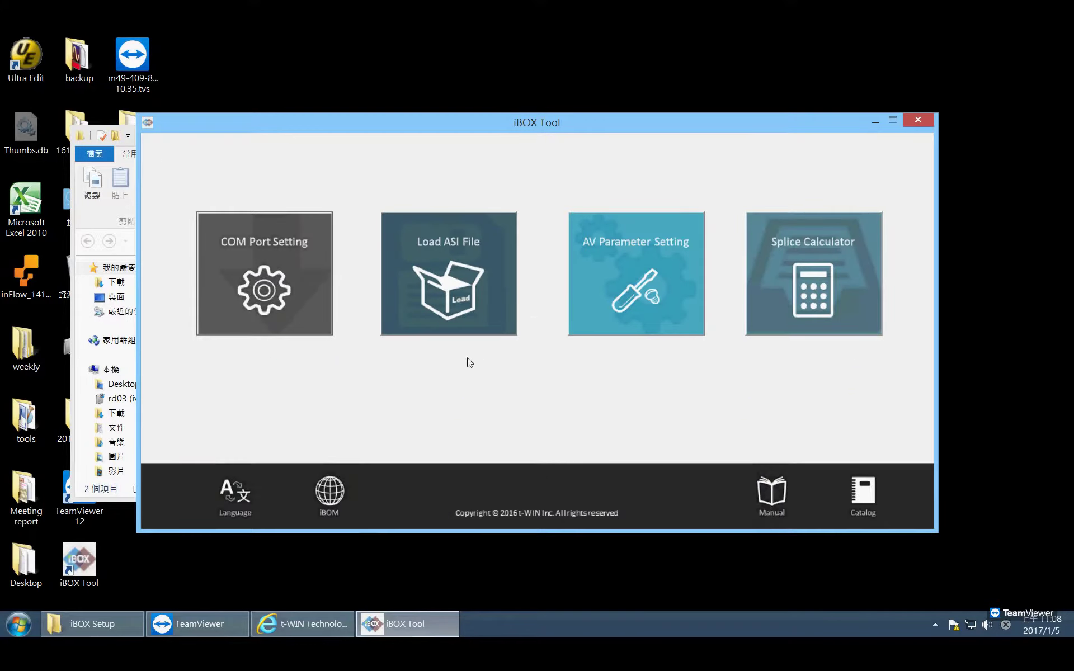
Step: Switch the interface to 简体中文, then 繁體中文, back to English, and open COM Port Setting
click(223, 512)
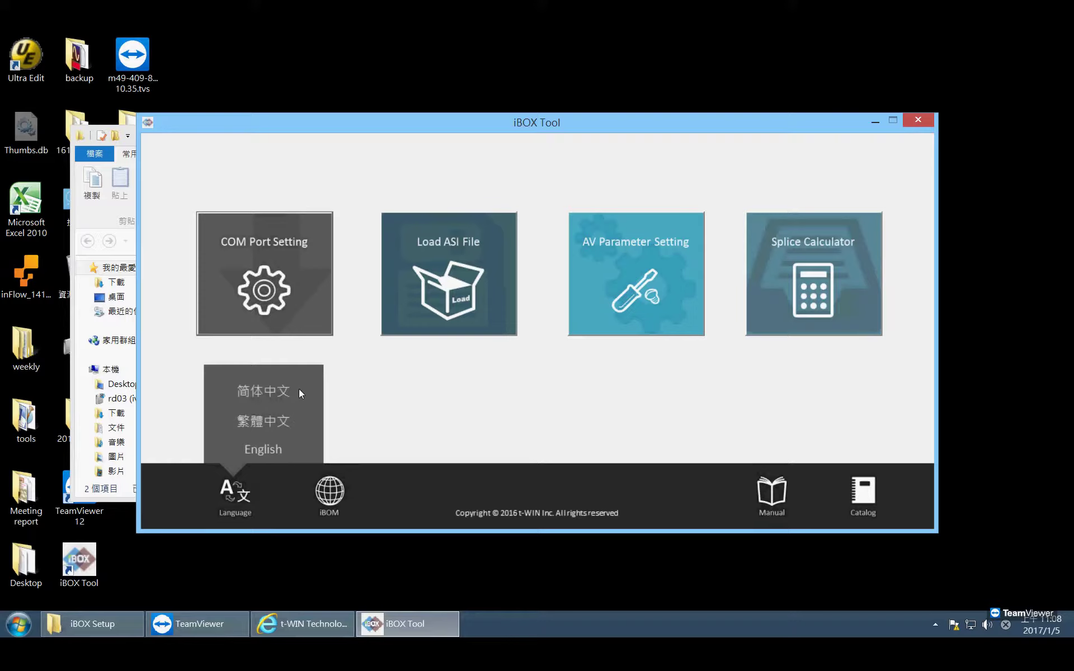
click(279, 392)
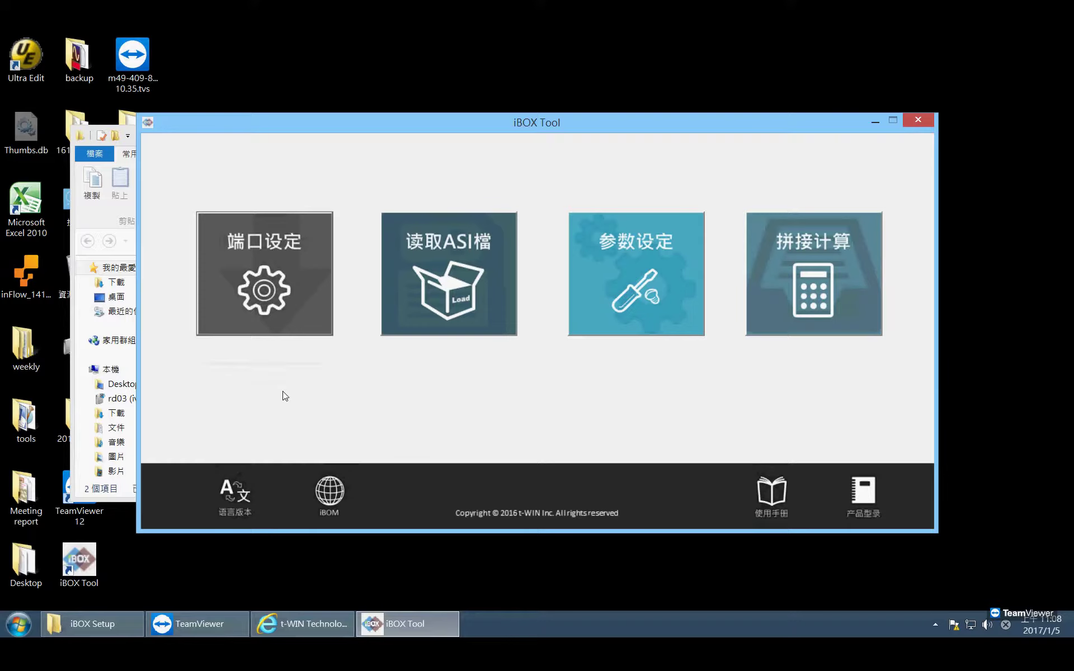
click(237, 510)
click(273, 426)
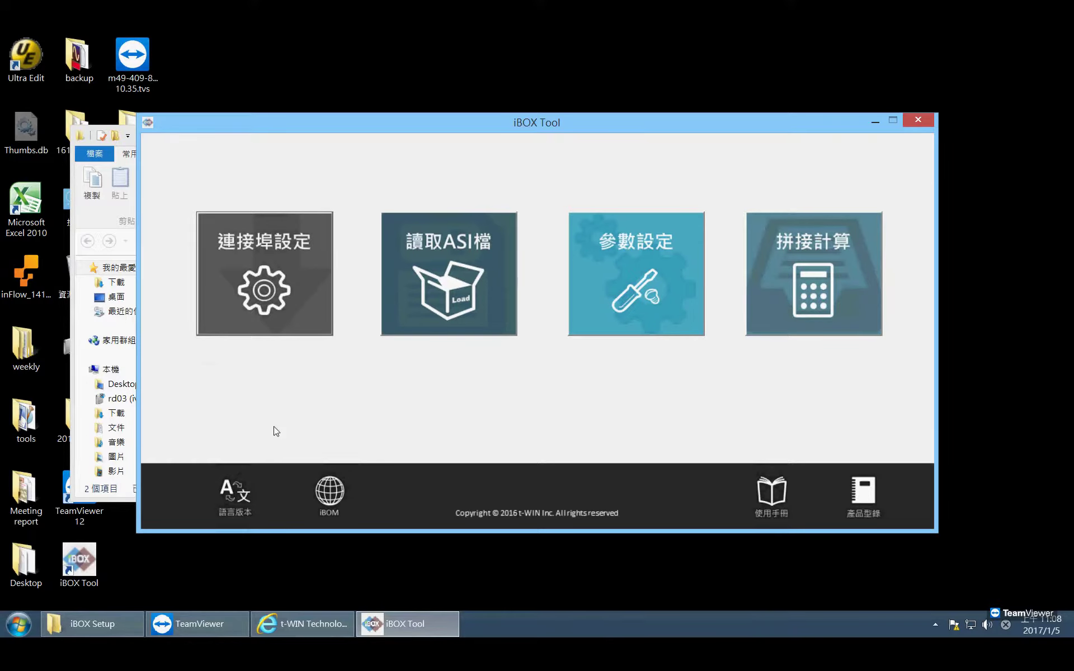
click(247, 495)
click(263, 448)
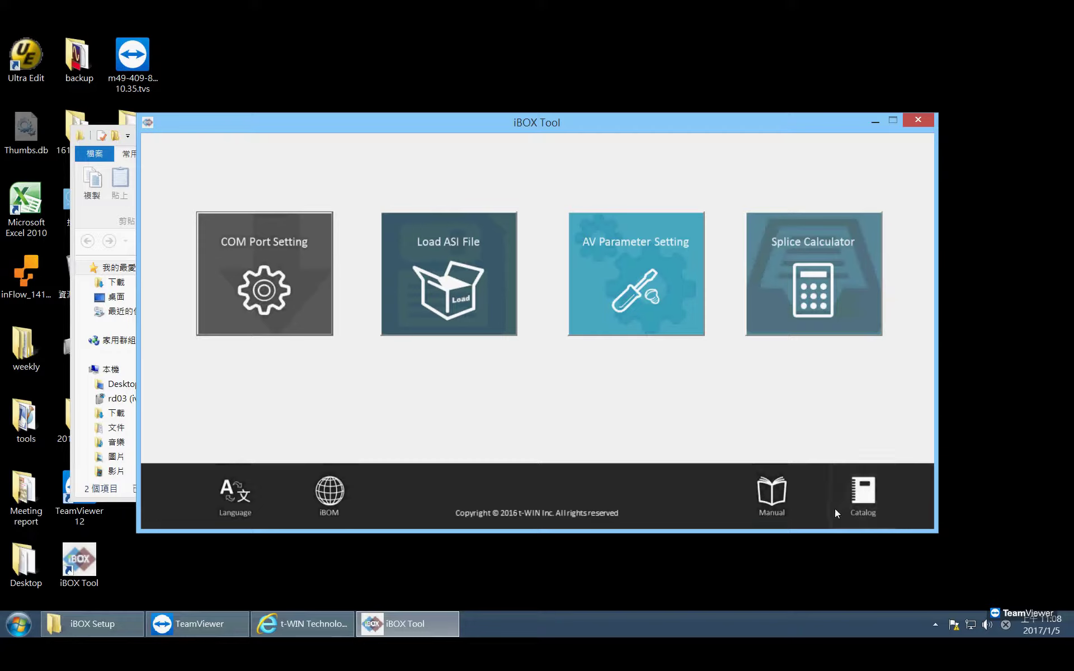
click(292, 299)
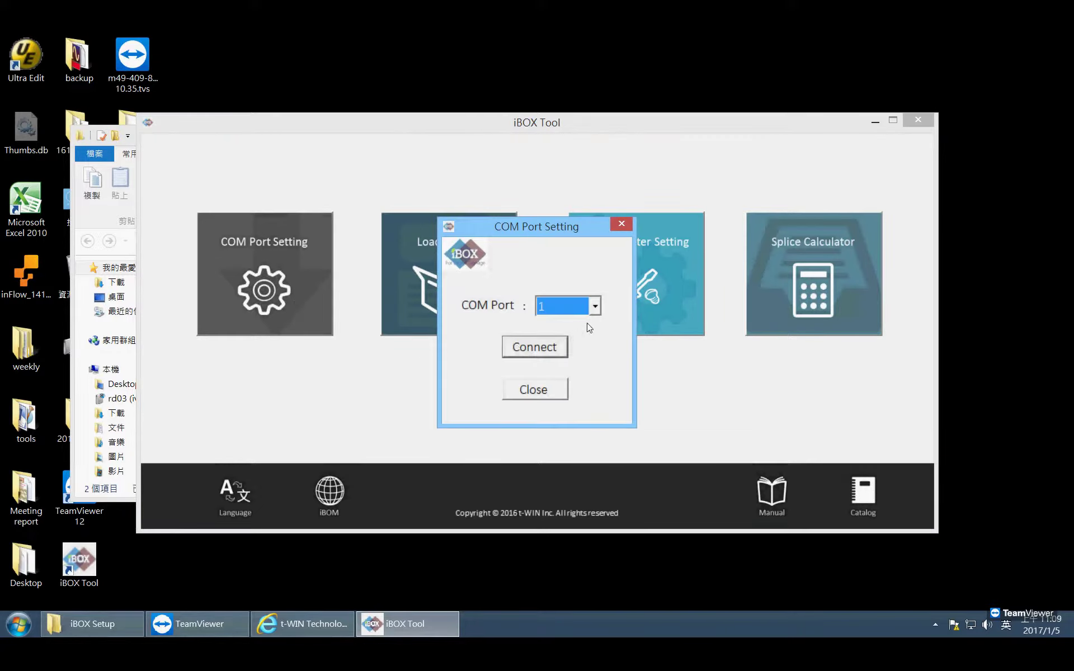
Step: Select COM port 1 and close the COM Port Setting dialog
click(596, 305)
mouse_move(600, 348)
mouse_down()
mouse_move(611, 391)
mouse_move(596, 340)
mouse_up()
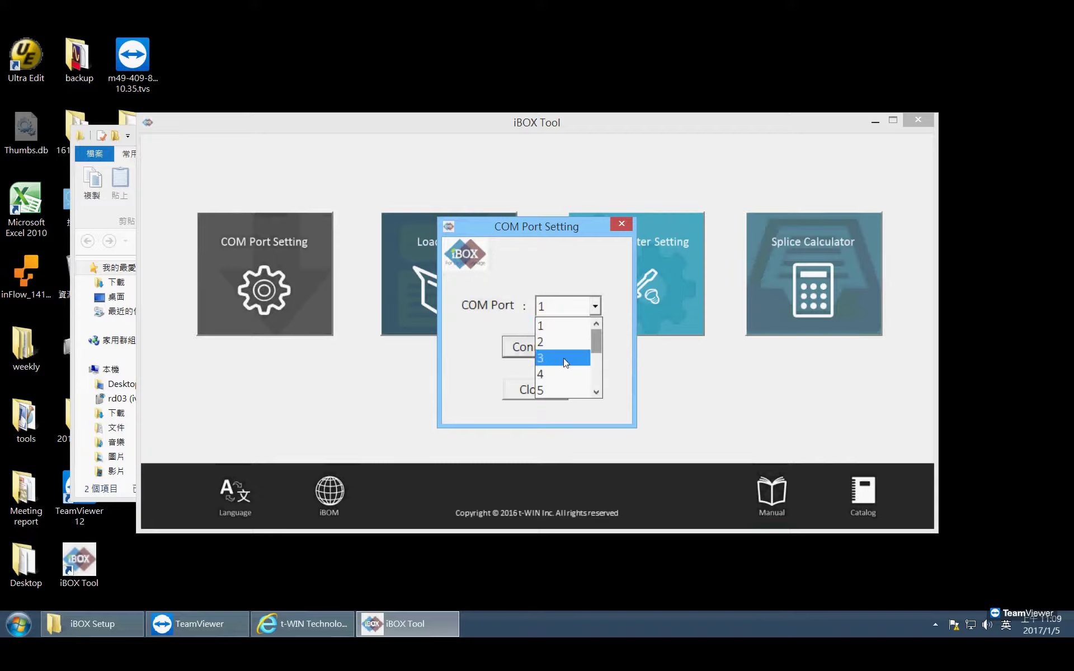
click(562, 326)
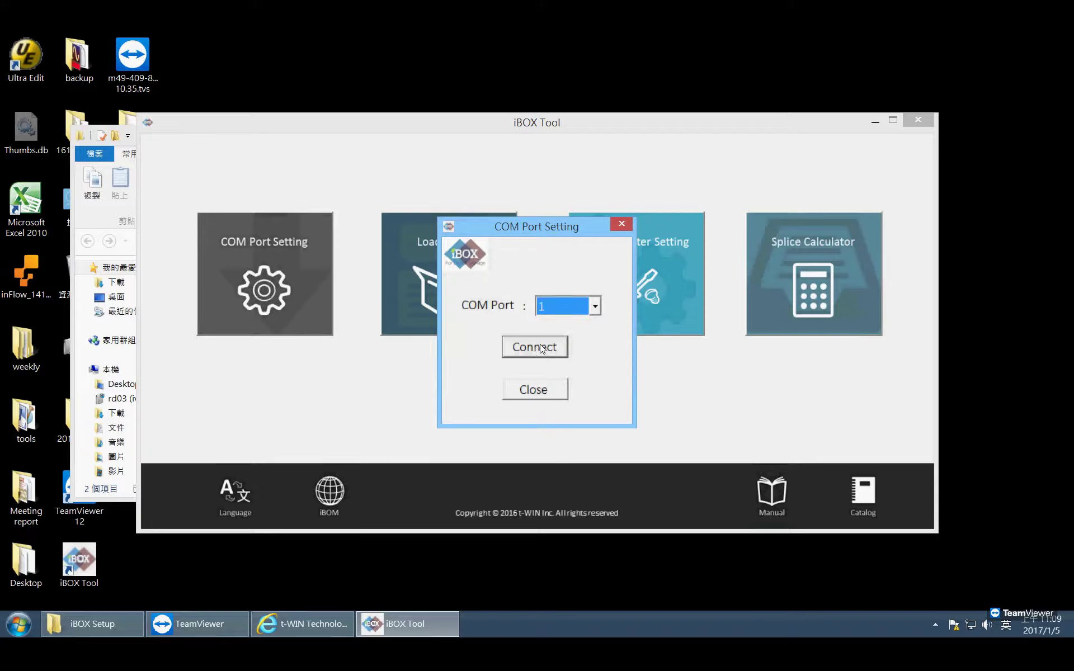
click(556, 390)
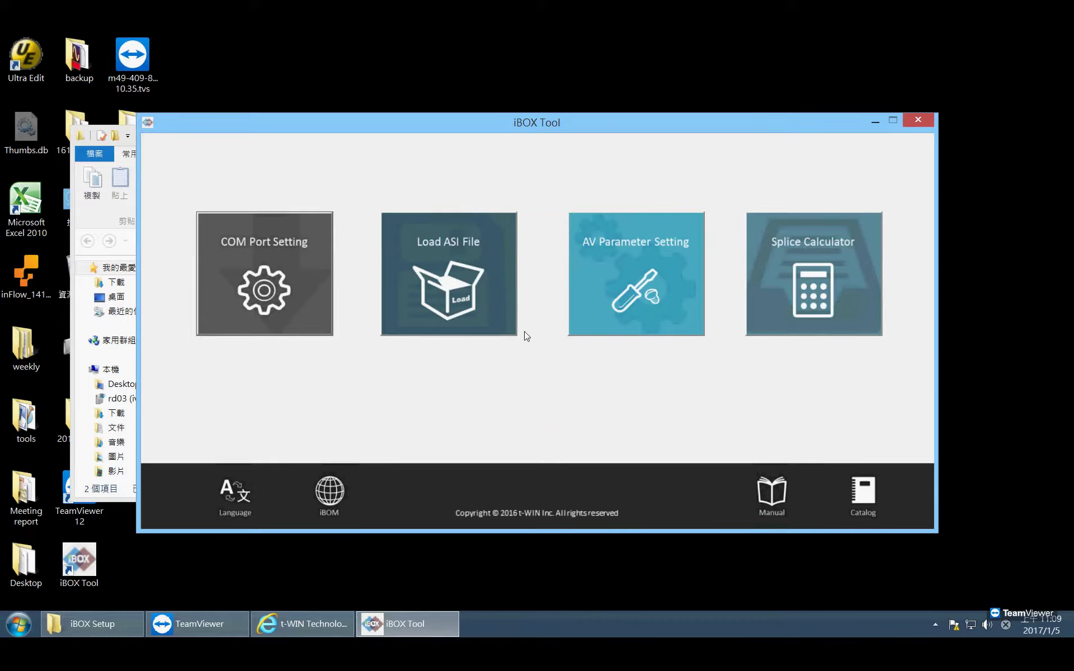
click(477, 275)
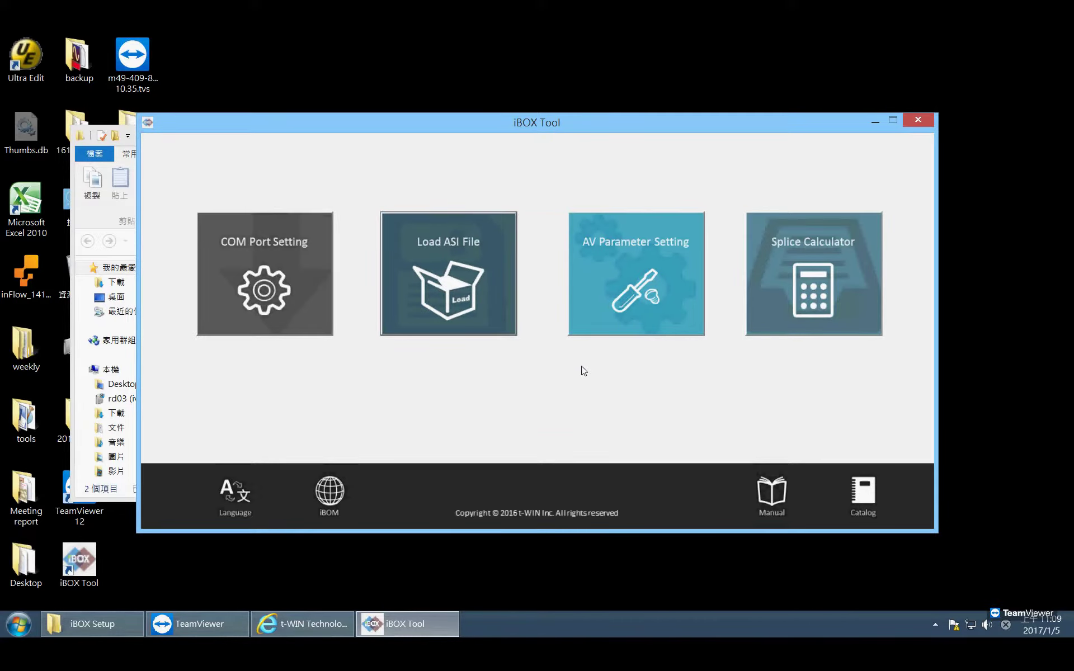
Step: Browse for an ASI file, cancel the Open and Register Control dialogs, then open Splice Calculator
click(479, 275)
click(556, 332)
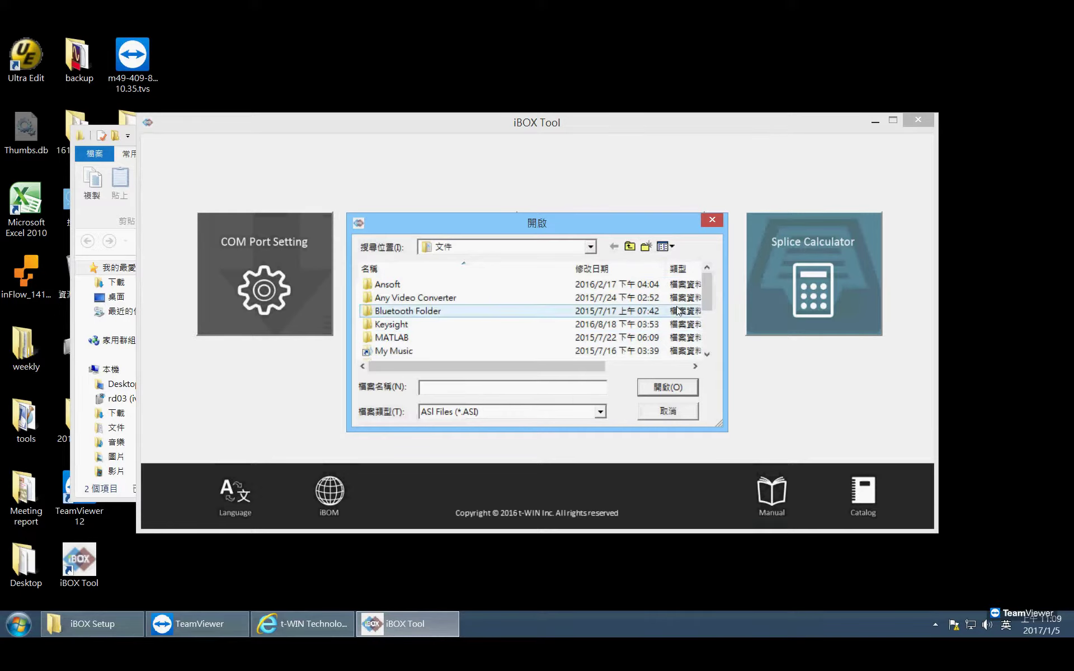
mouse_move(707, 287)
mouse_down()
mouse_move(720, 343)
mouse_move(703, 273)
mouse_up()
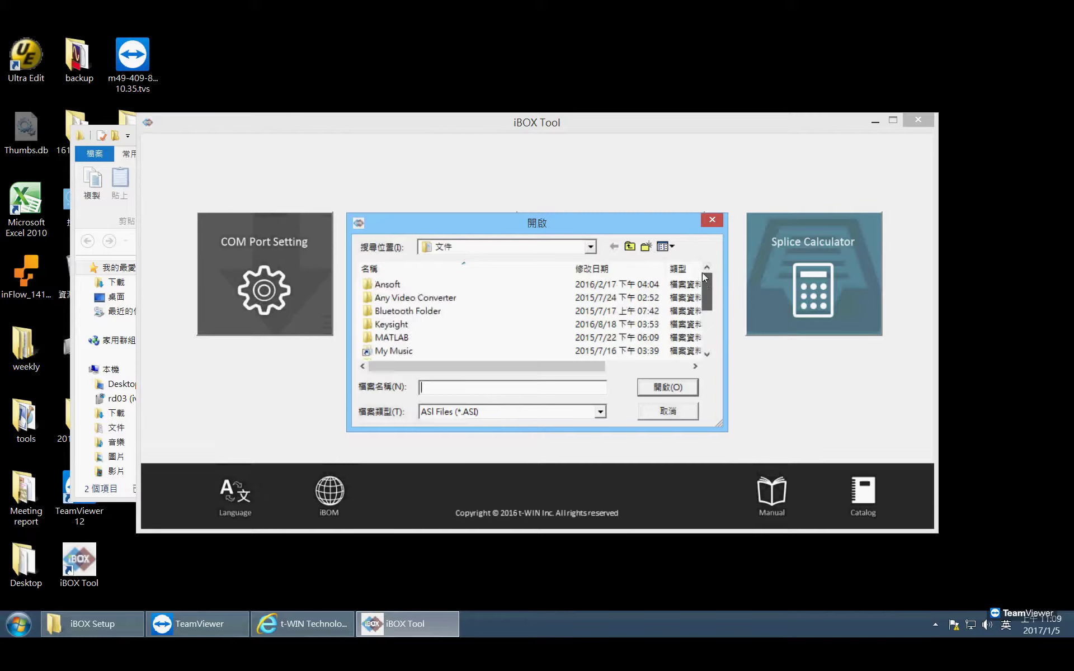
click(631, 247)
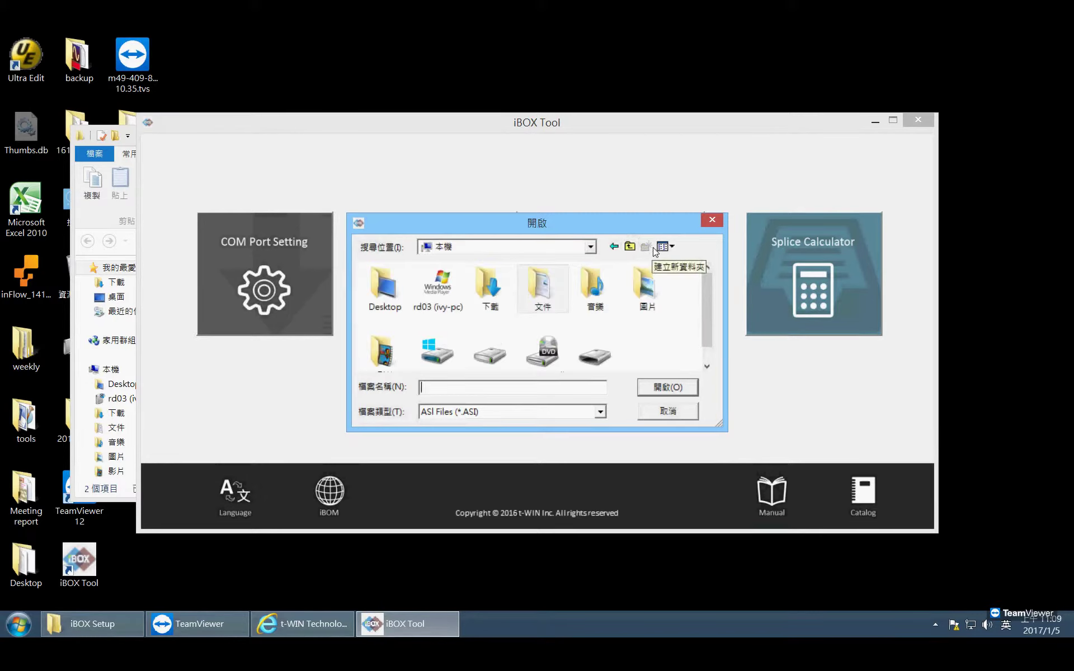
click(612, 247)
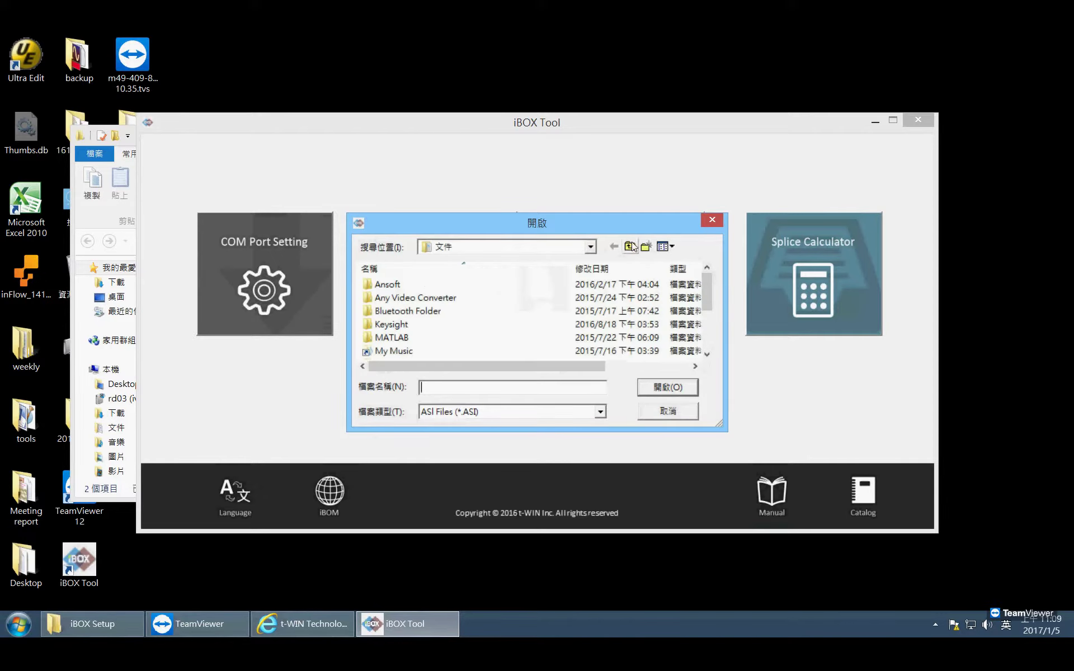
click(710, 219)
click(570, 367)
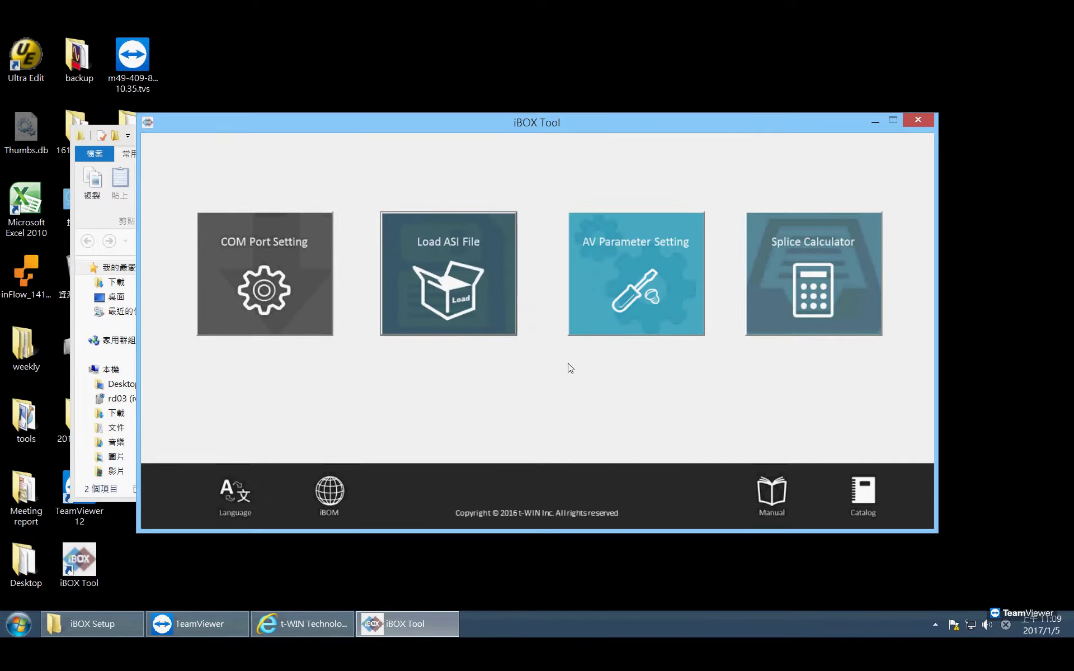
click(781, 254)
Step: Set Fit Screen Mode to Fit by width, close the calculator, and open AV Parameter Setting's shortcut panel
click(392, 181)
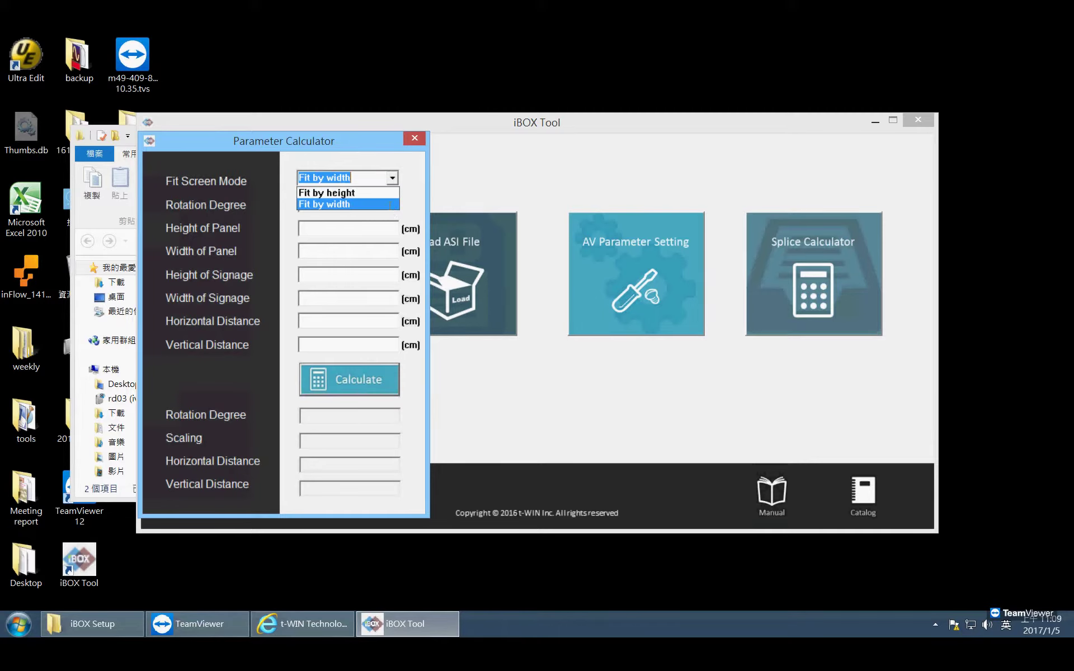
click(391, 206)
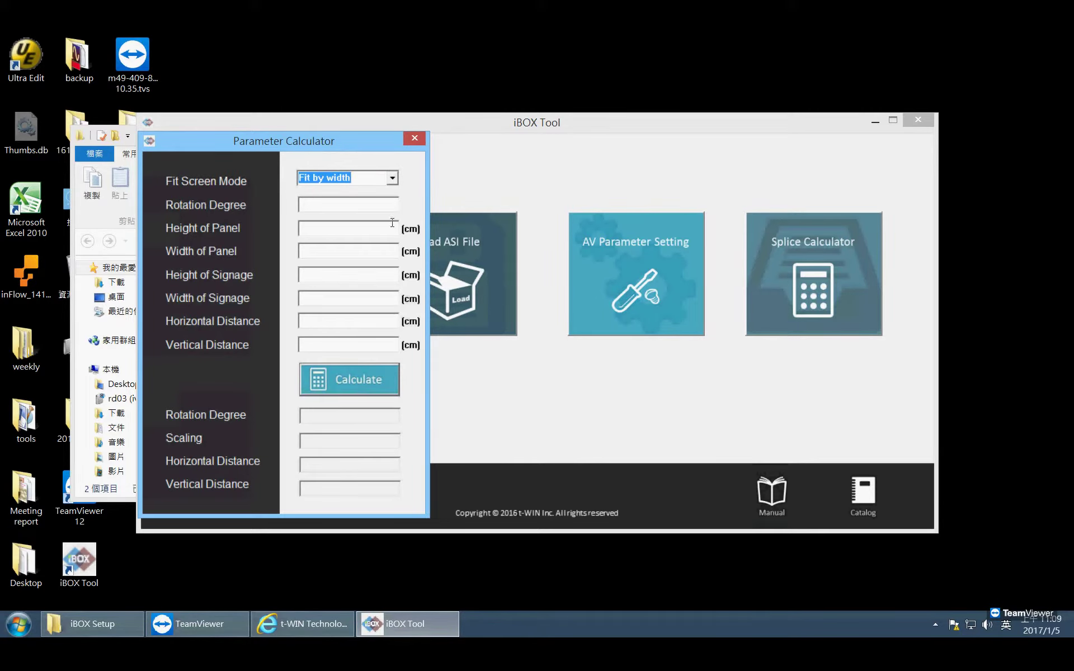
click(417, 138)
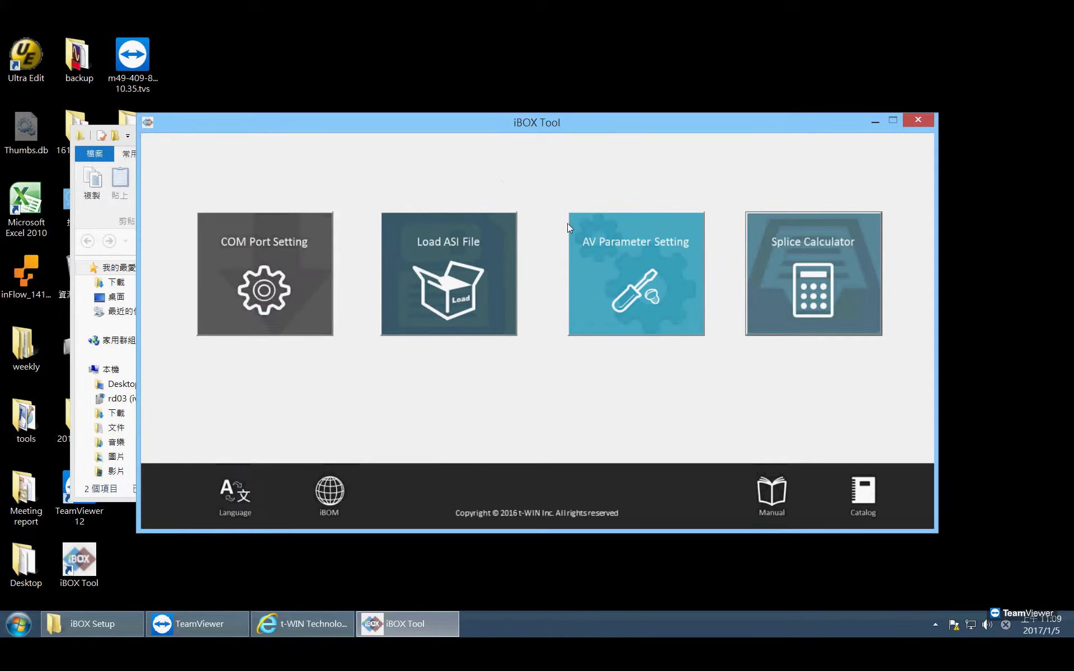
click(582, 234)
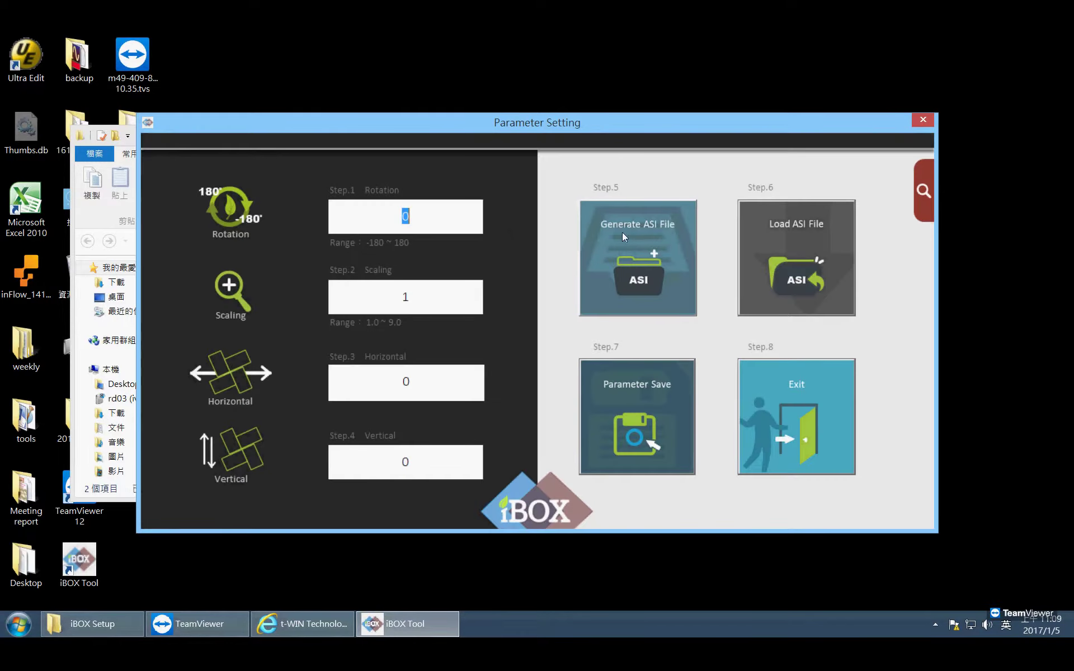
click(920, 189)
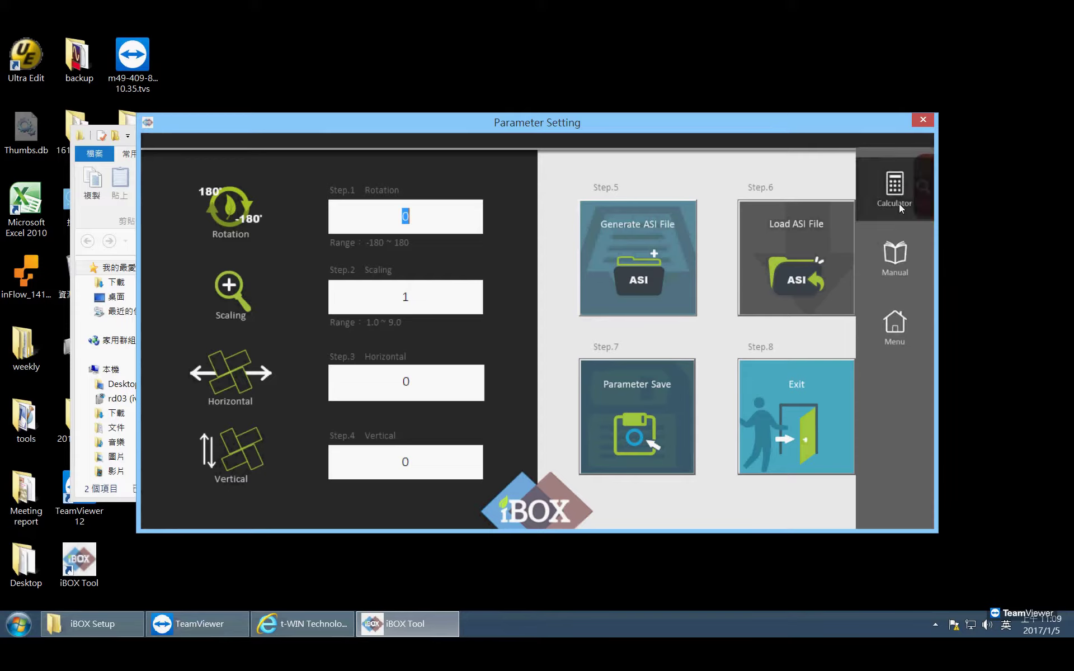
Step: Read through the iBOX user manual PDF preview in Internet Explorer, then close the browser
click(894, 256)
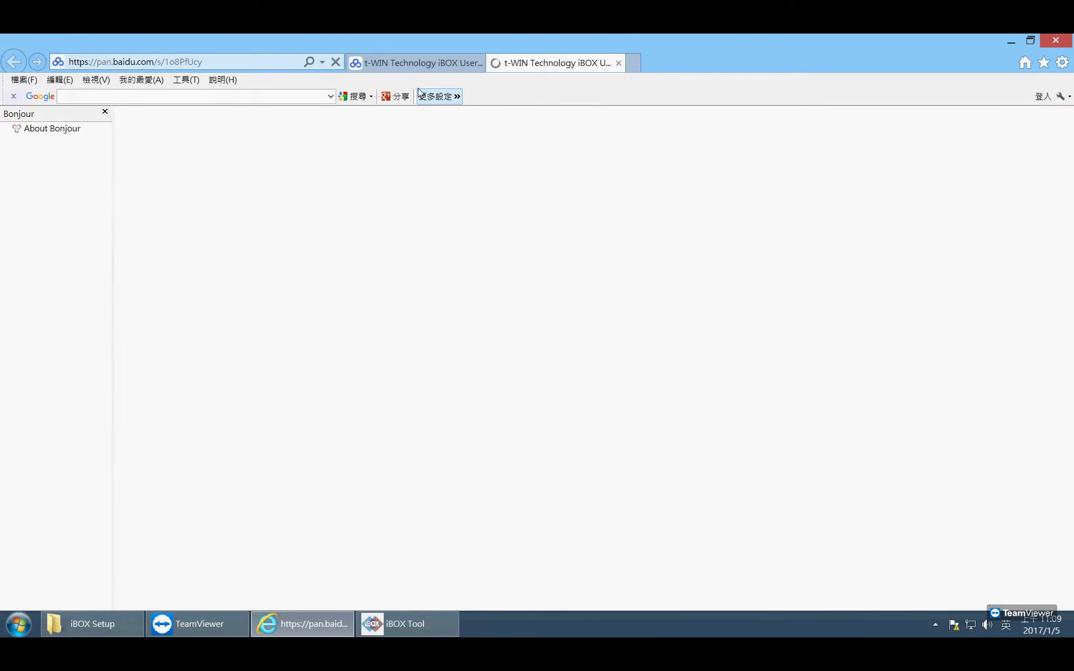
click(434, 69)
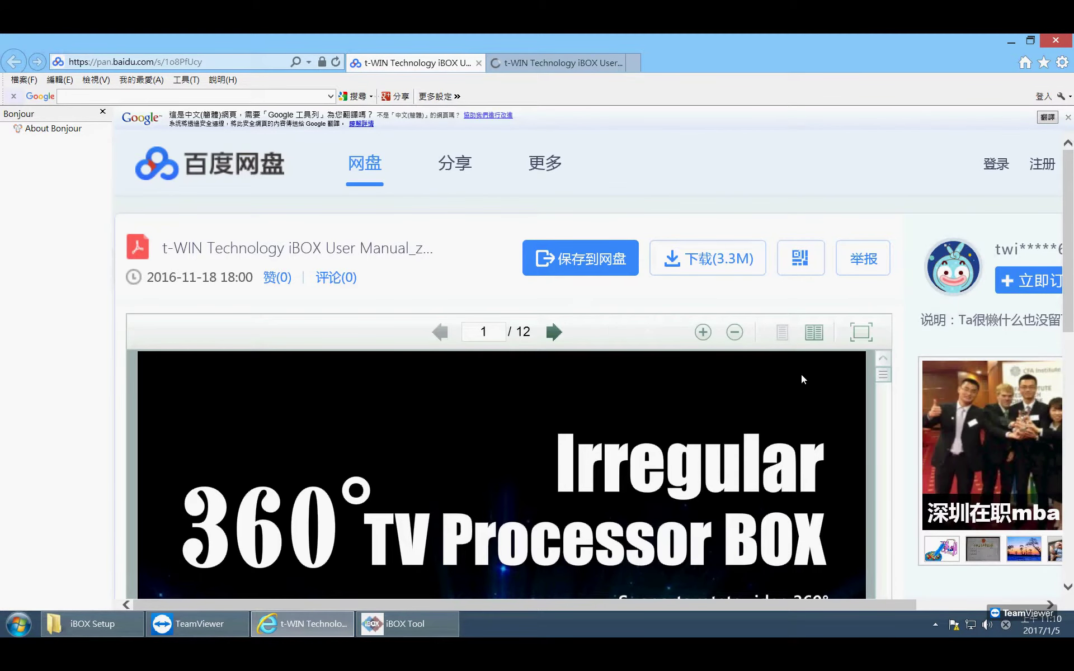
drag(883, 377, 883, 380)
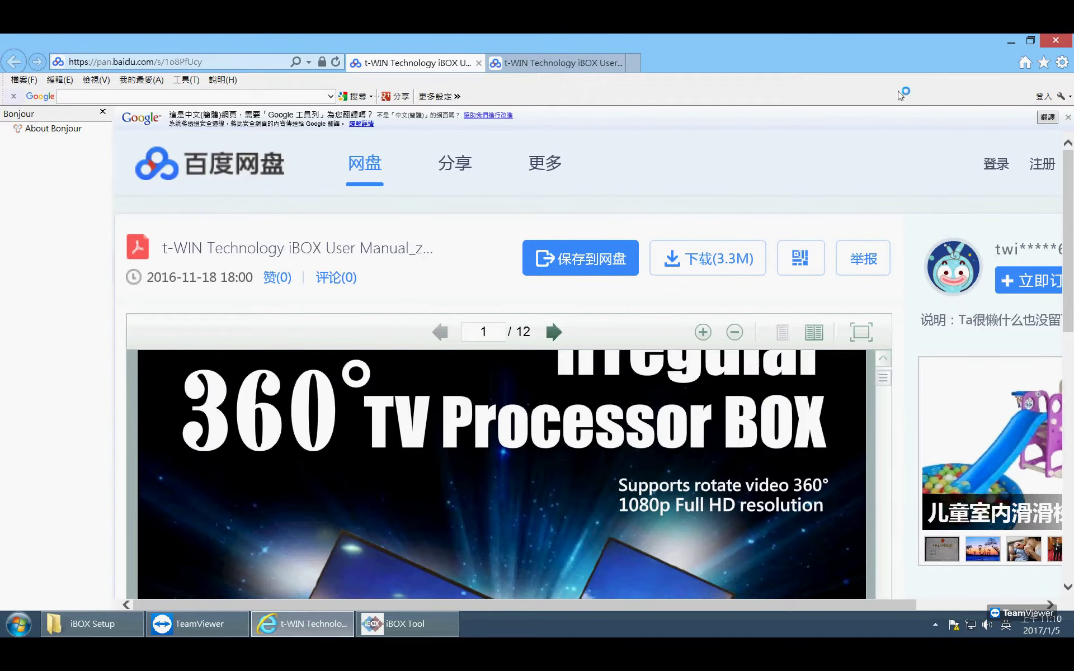
scroll(918, 173, down, 3)
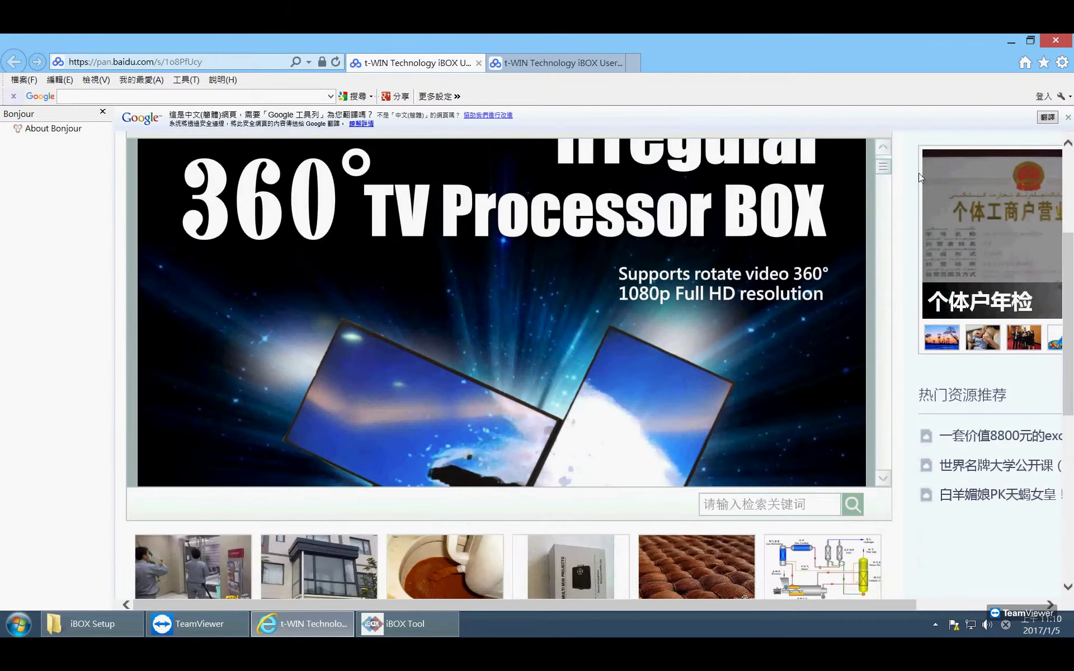
scroll(892, 219, down, 2)
scroll(892, 219, up, 2)
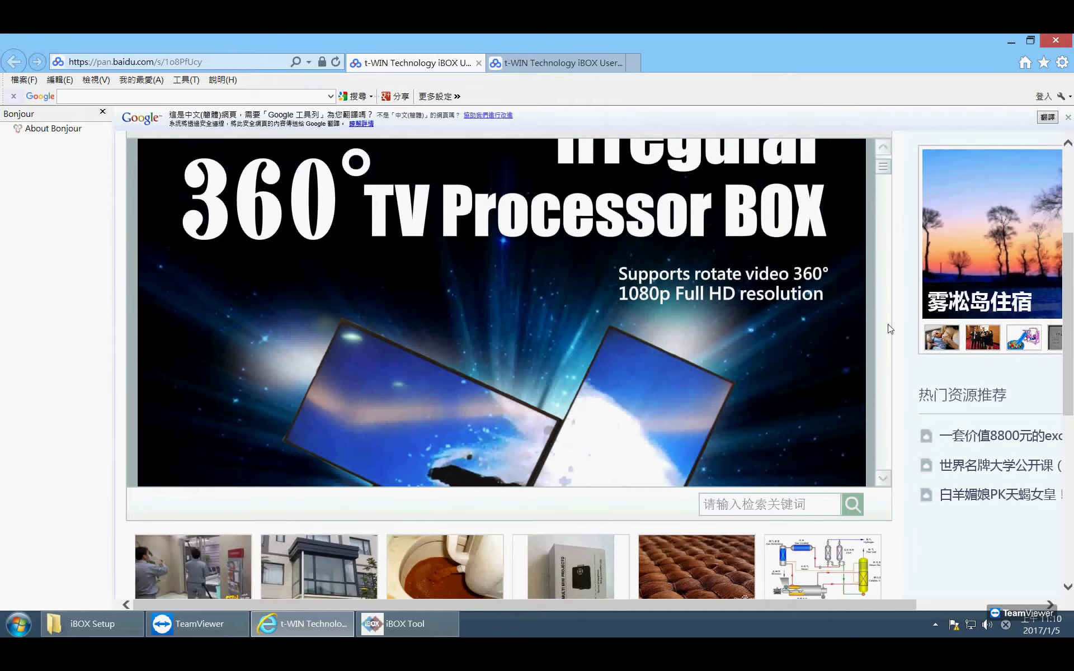
click(884, 477)
click(884, 478)
click(883, 477)
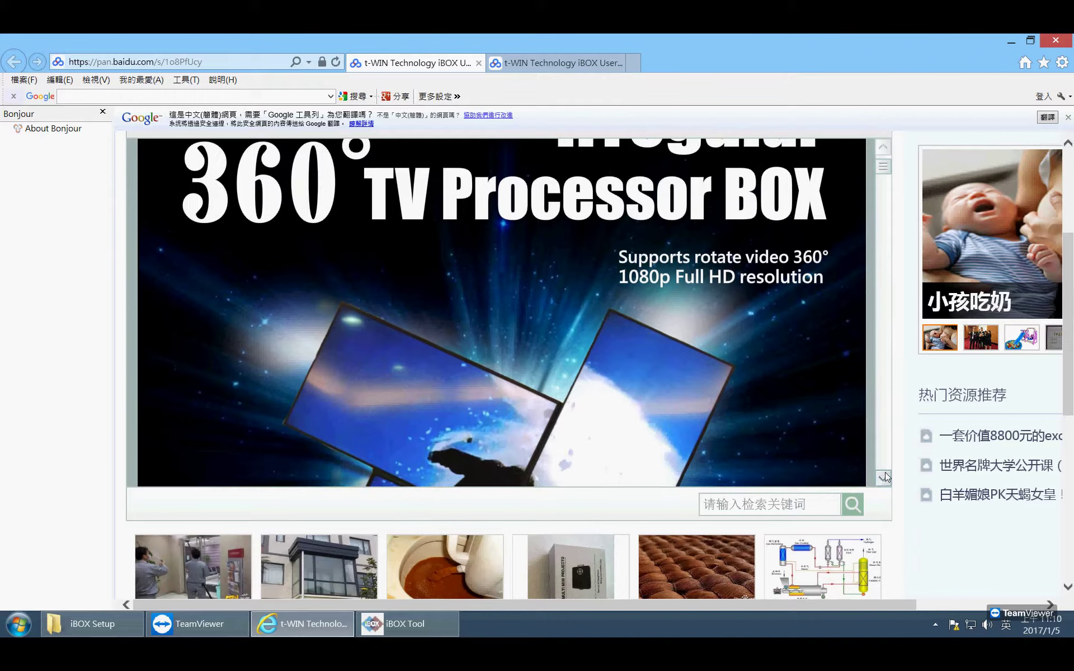
click(884, 477)
drag(886, 175, 894, 343)
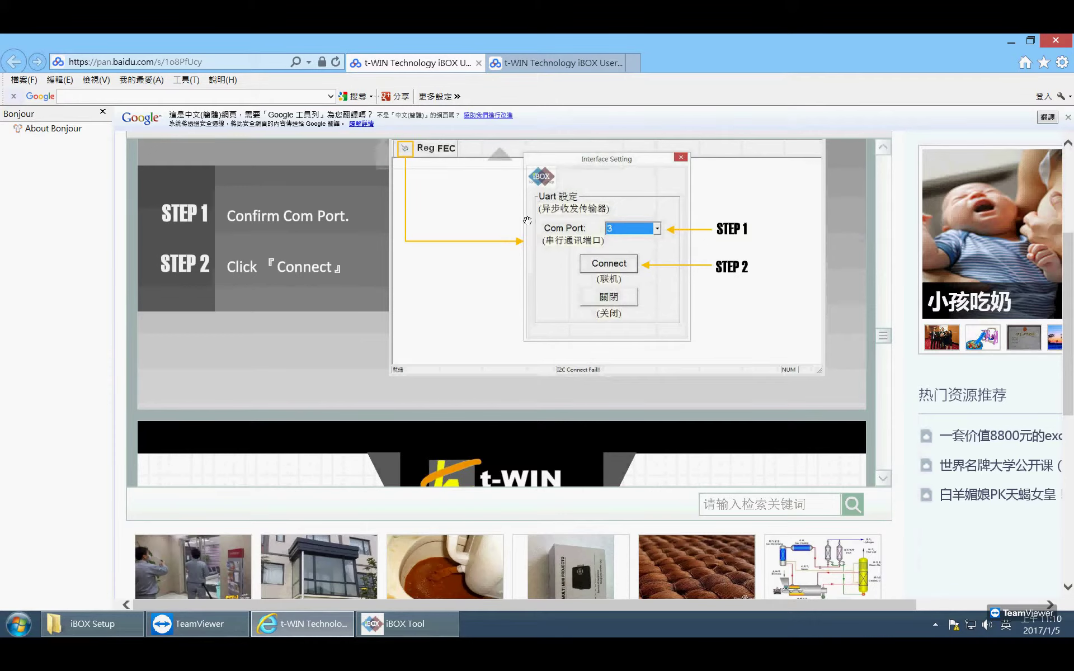
scroll(529, 204, up, 2)
scroll(644, 319, down, 1)
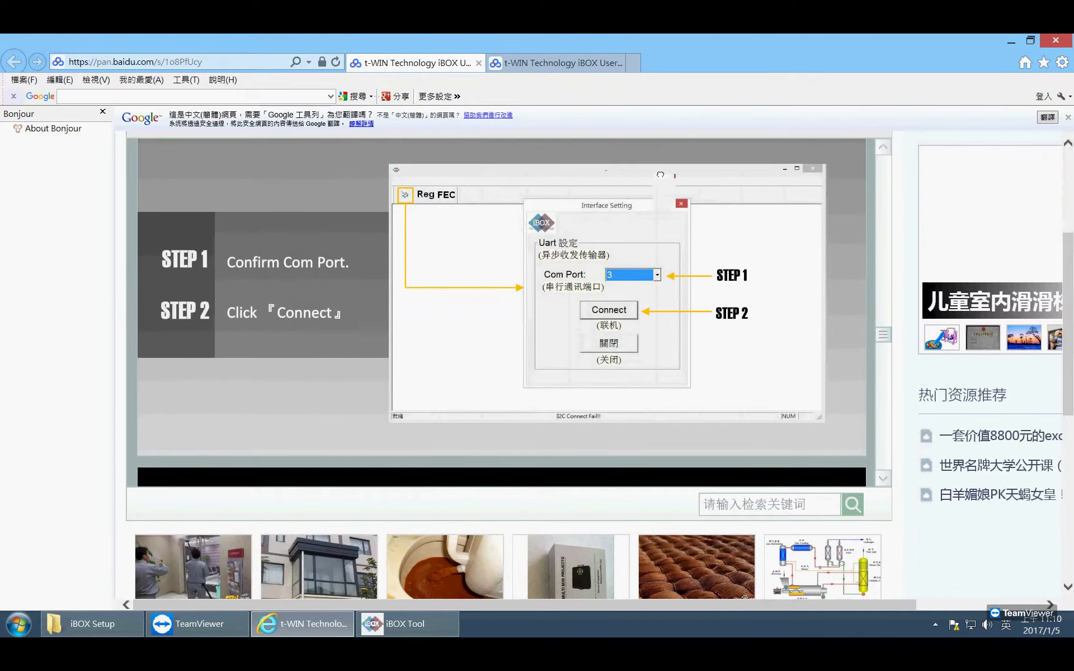
scroll(658, 197, down, 4)
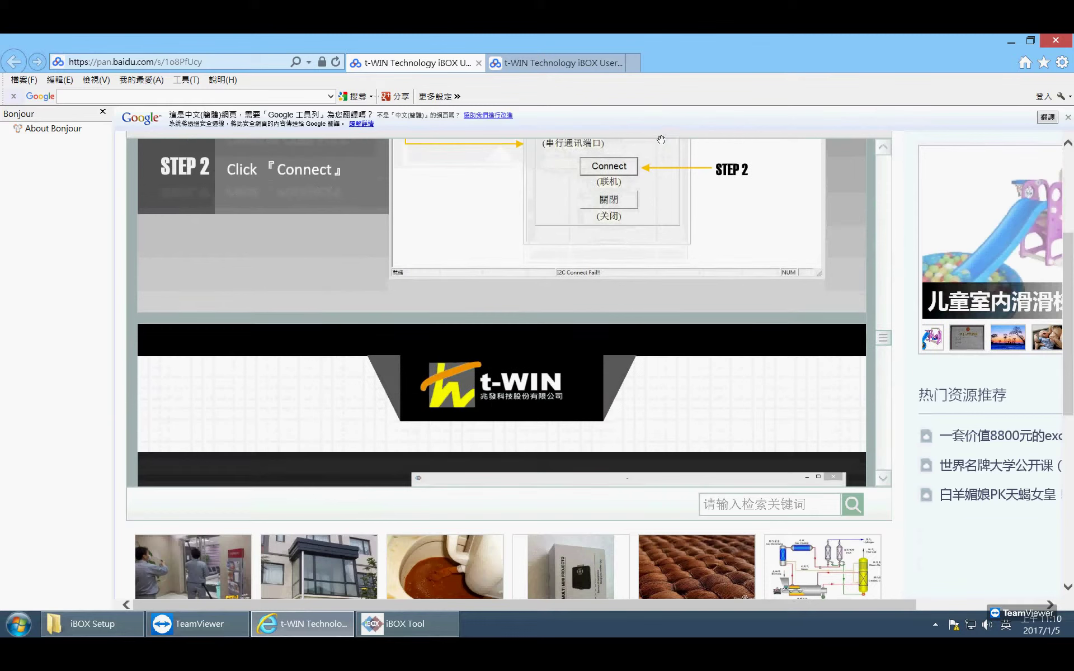
click(1054, 42)
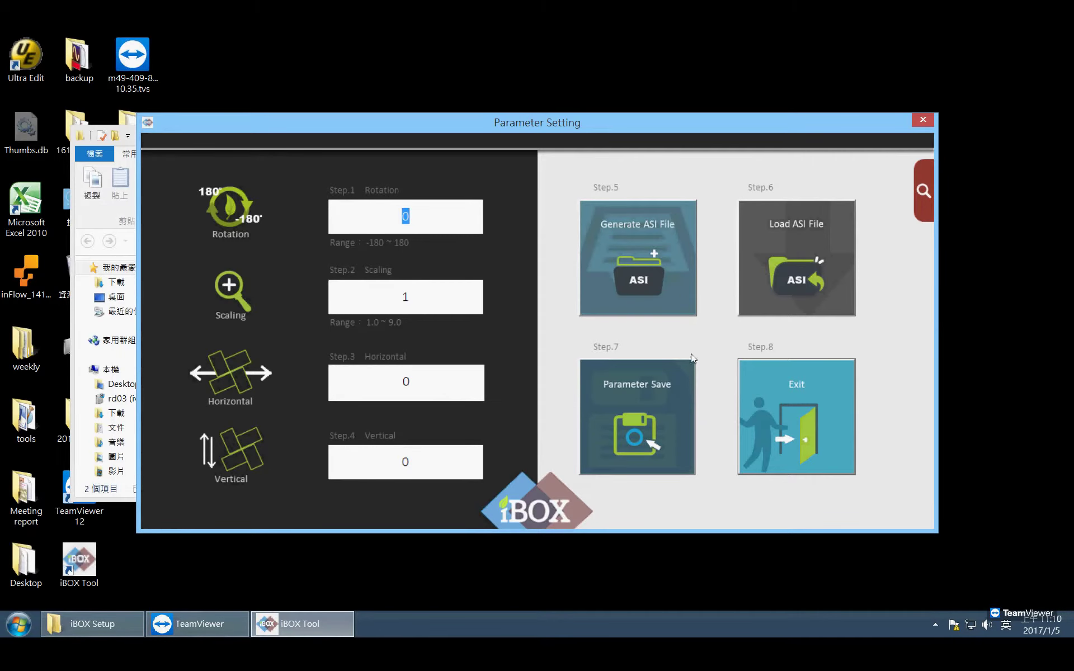
Step: Open the parameter calculator and calculate results for the 10 cm panel and signage
click(923, 196)
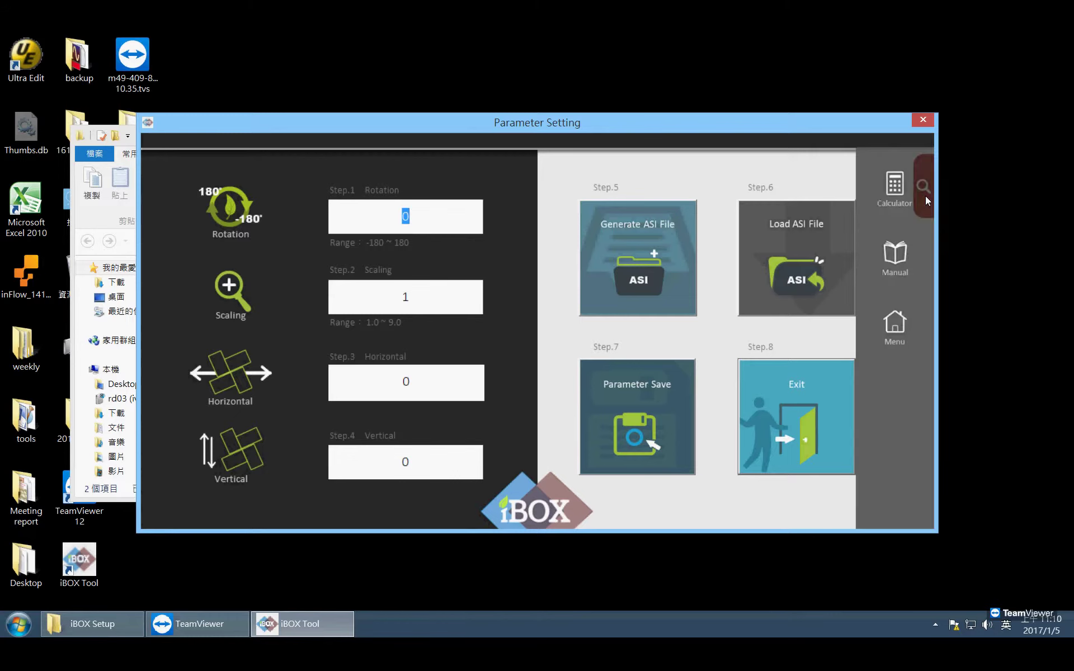
click(895, 198)
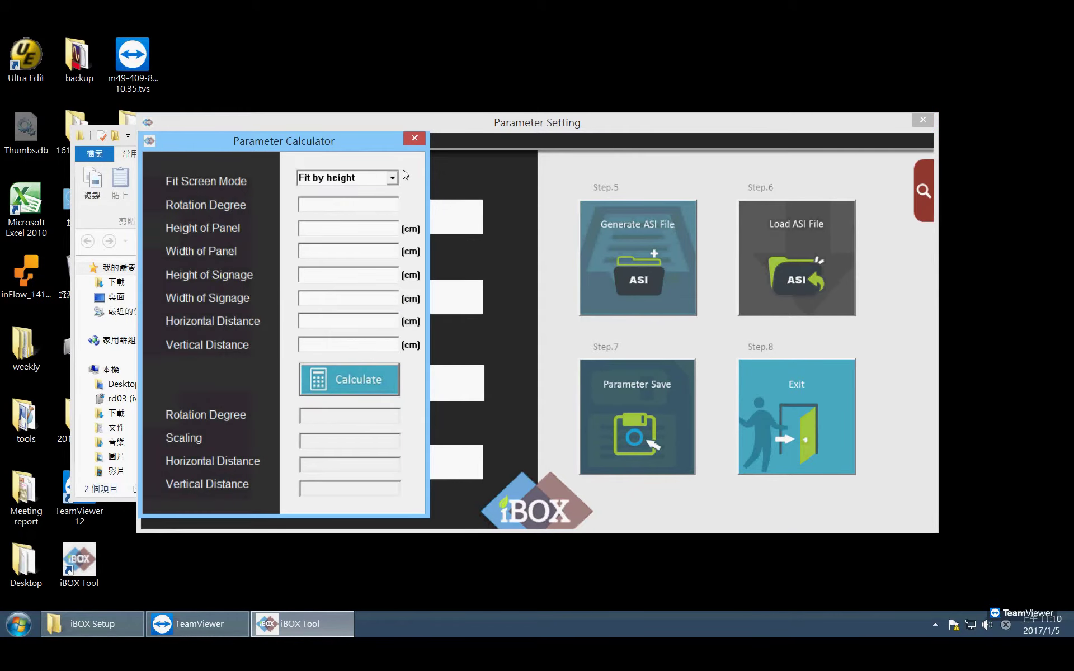
drag(374, 138, 784, 142)
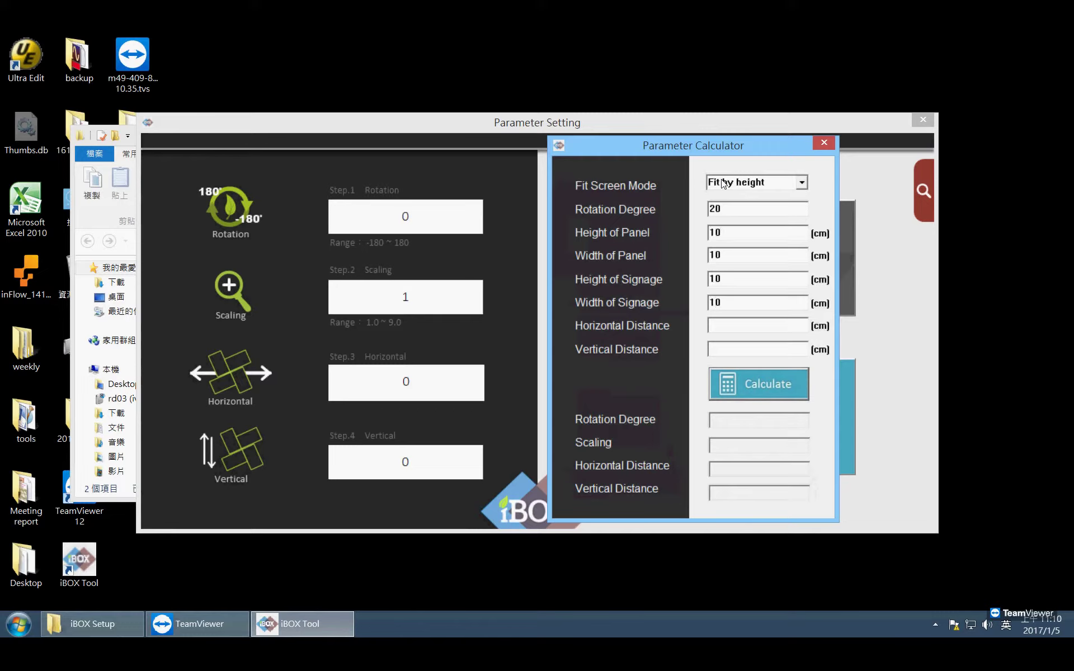
click(806, 380)
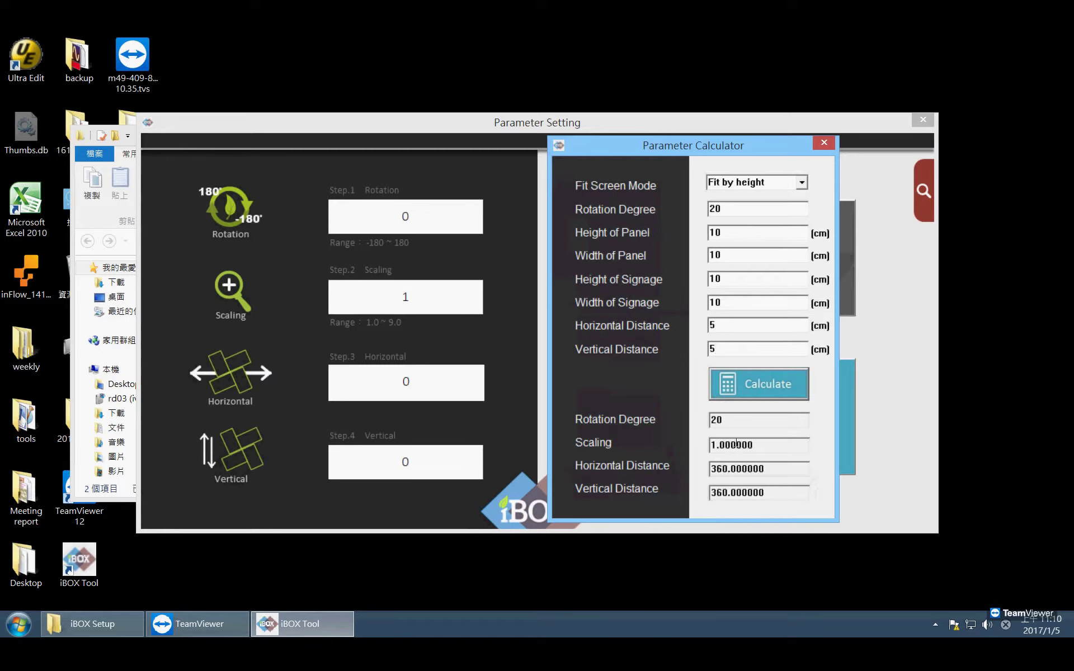
Step: Enter Rotation 20, Scaling 1, Horizontal 360 and Vertical 360, then close the calculator
click(458, 212)
text(20)
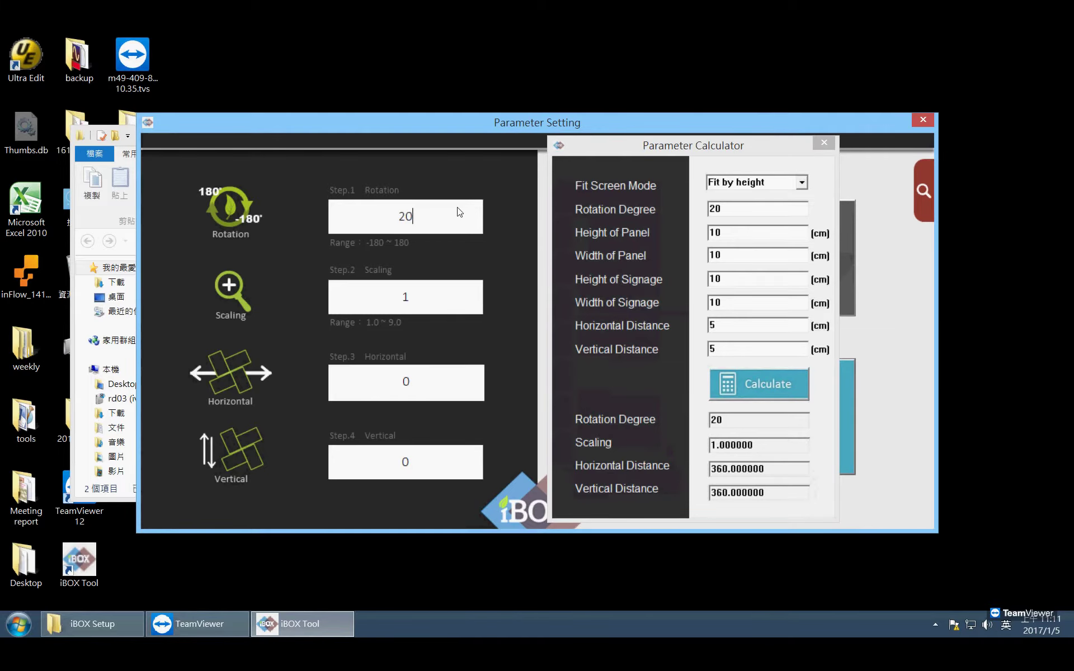
key(Tab)
key(Tab)
text(360)
key(Tab)
text(360)
click(824, 143)
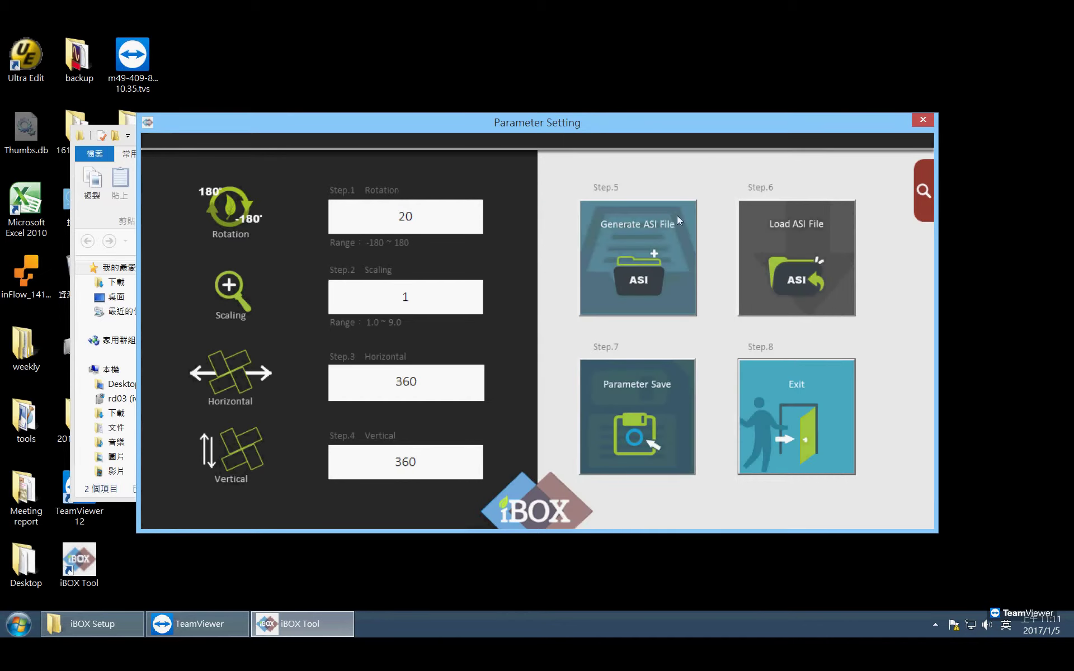
Step: Generate the ASI file, try loading it (dismissing the RS232 write error), and save parameters
click(646, 237)
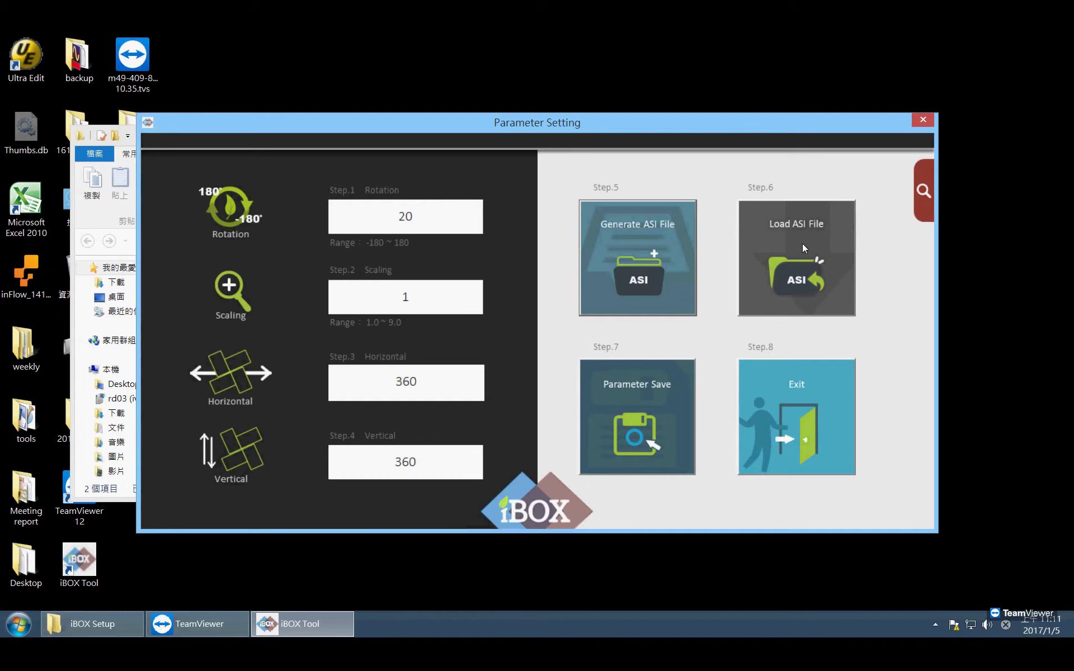
click(817, 246)
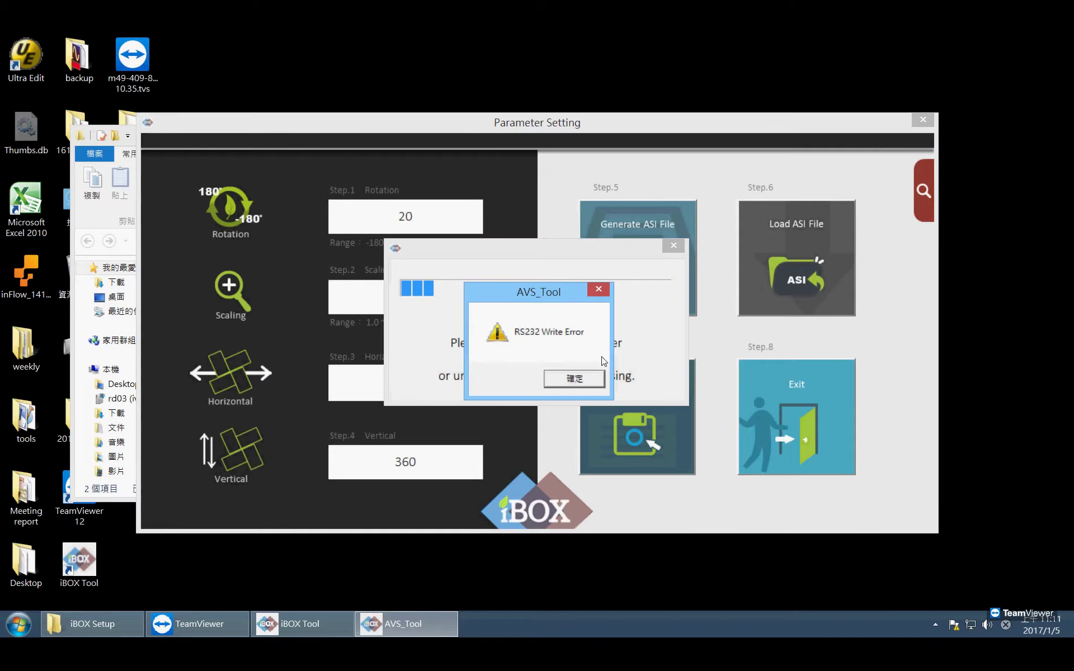
click(599, 374)
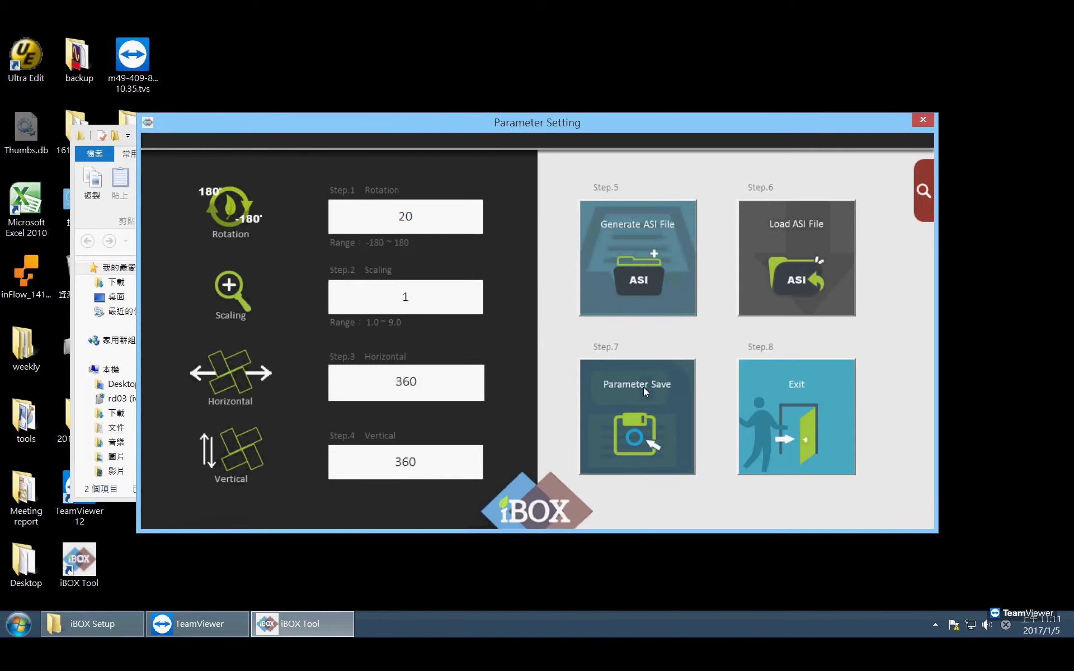
click(643, 391)
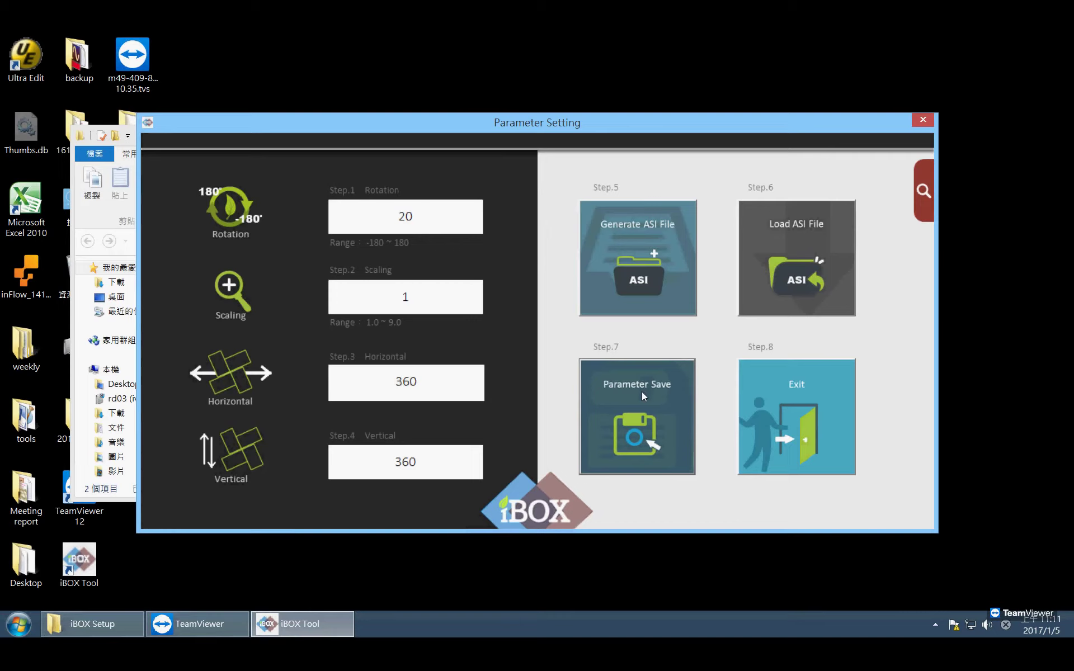
Step: Exit Parameter Setting, reopen it, and return to the main menu via the side panel
click(769, 392)
click(635, 297)
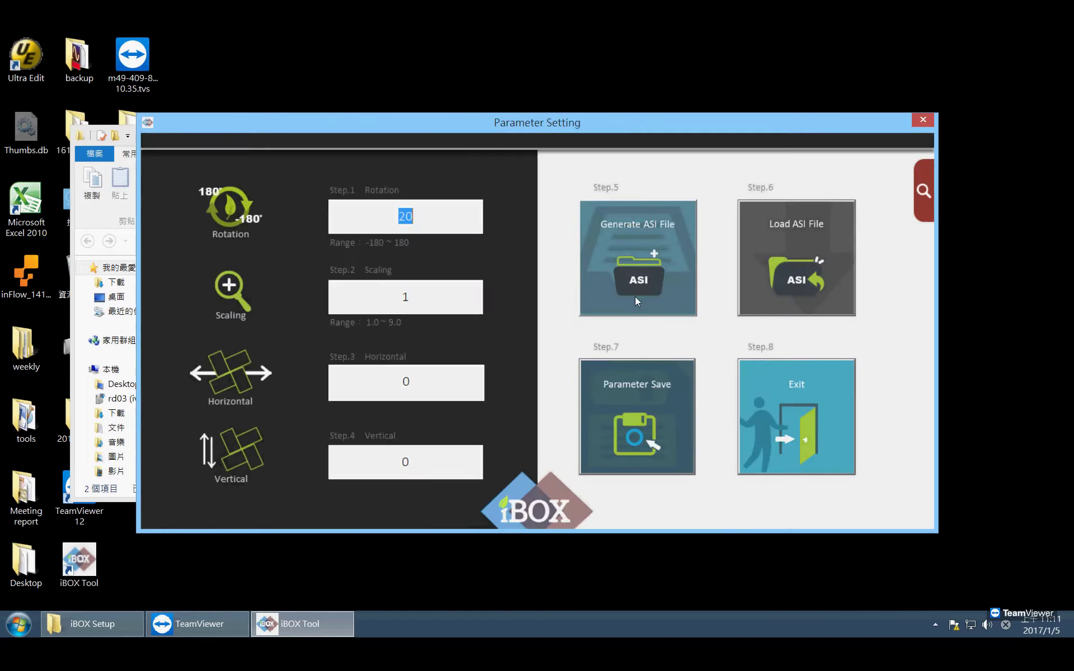
click(924, 197)
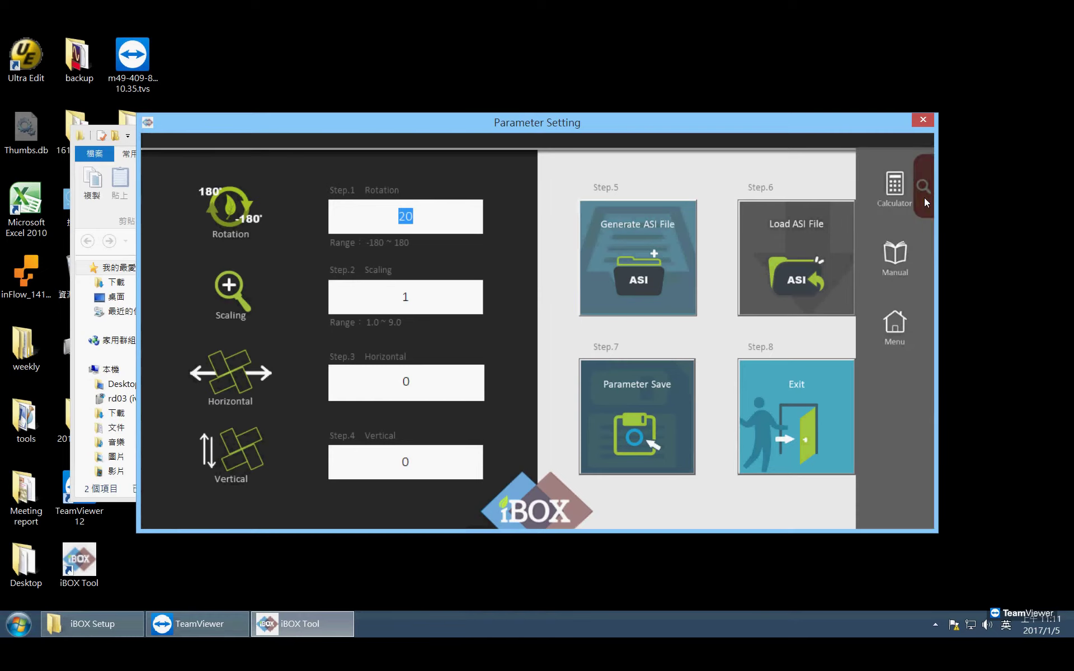
click(893, 324)
Step: Load FEC.asi through Register Control, reselecting it after a cancelled first attempt
click(453, 259)
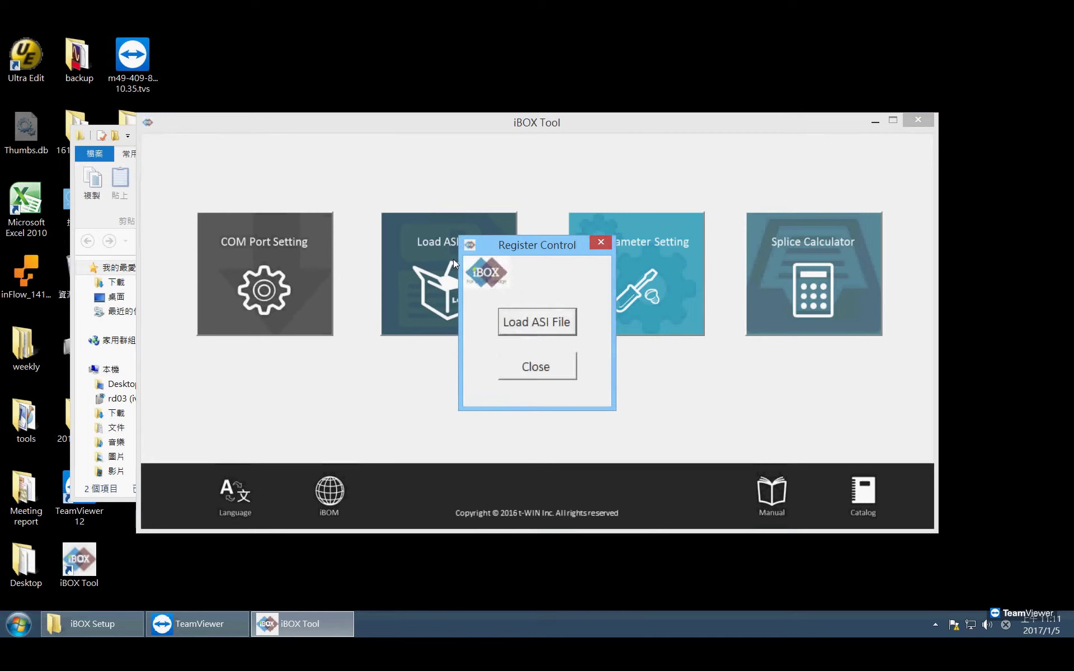
click(533, 326)
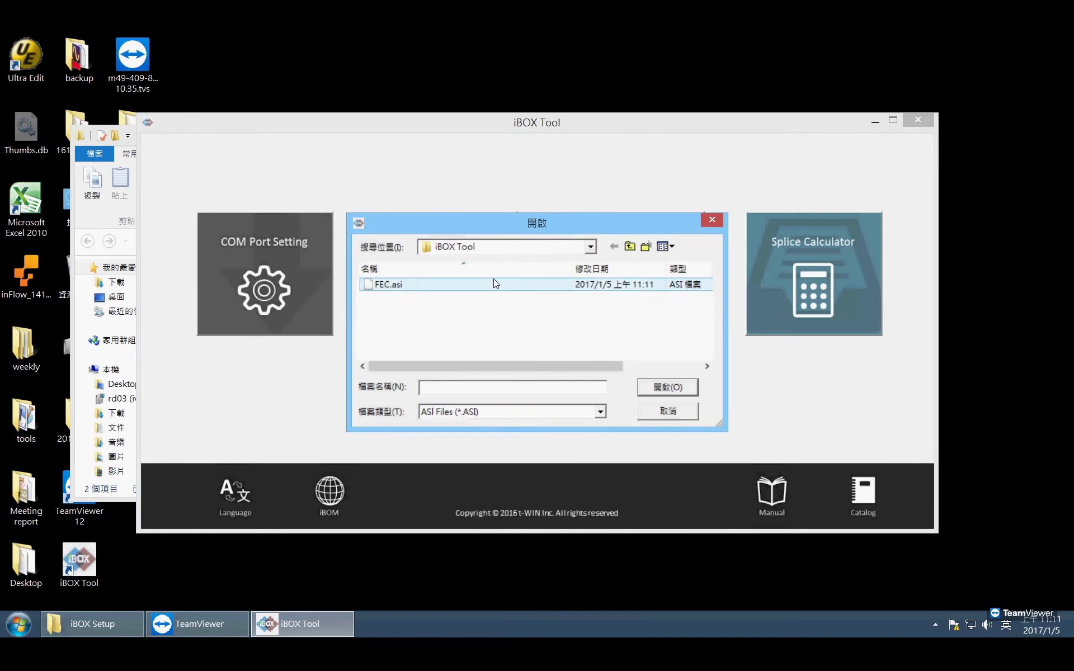
click(522, 288)
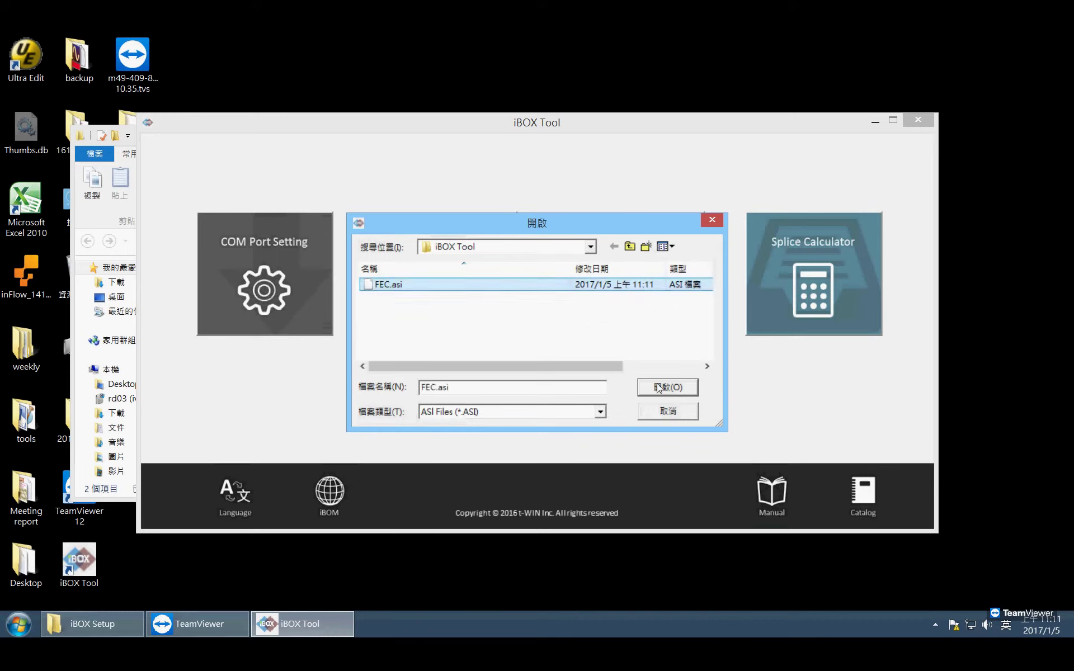
click(687, 417)
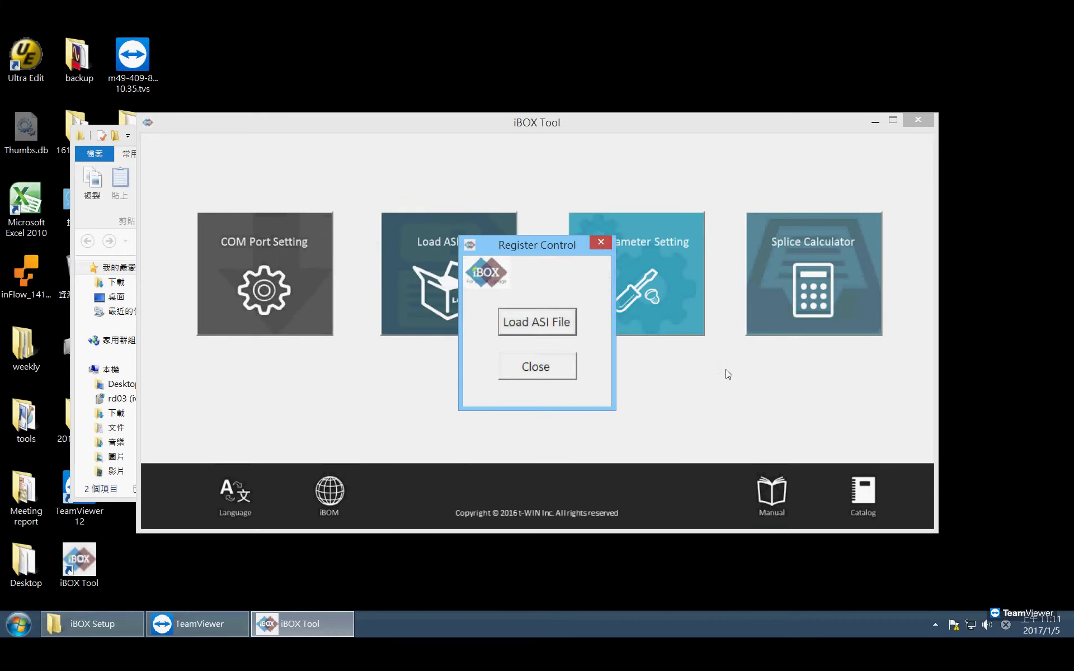
click(527, 321)
click(527, 288)
click(654, 387)
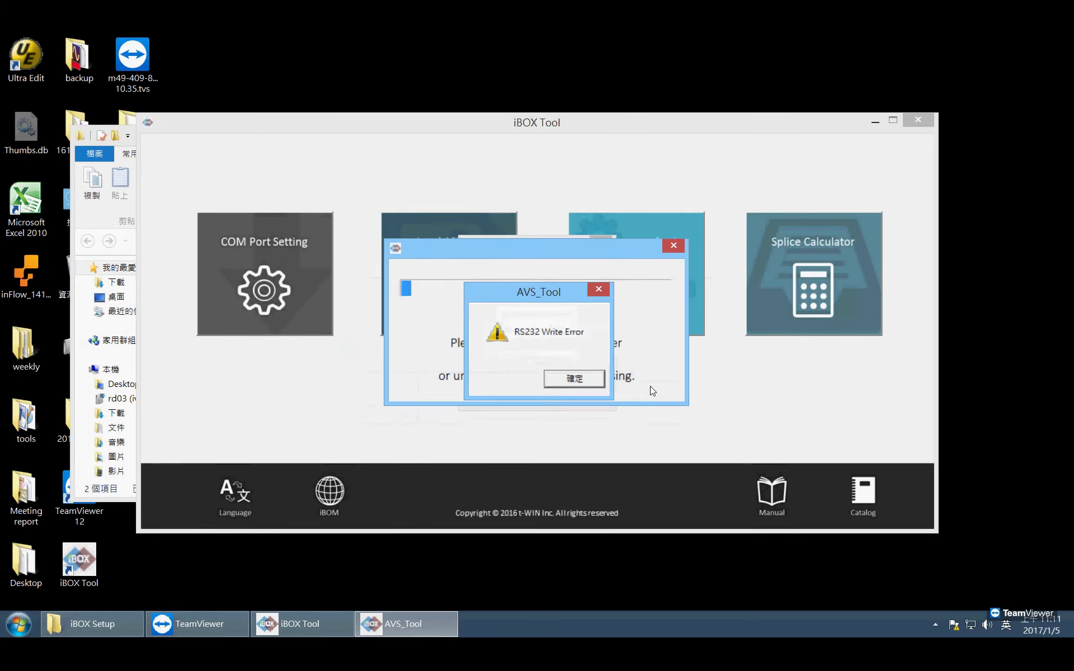
Step: Dismiss the RS232 Write Error, close Register Control, and exit iBOX Tool
click(590, 378)
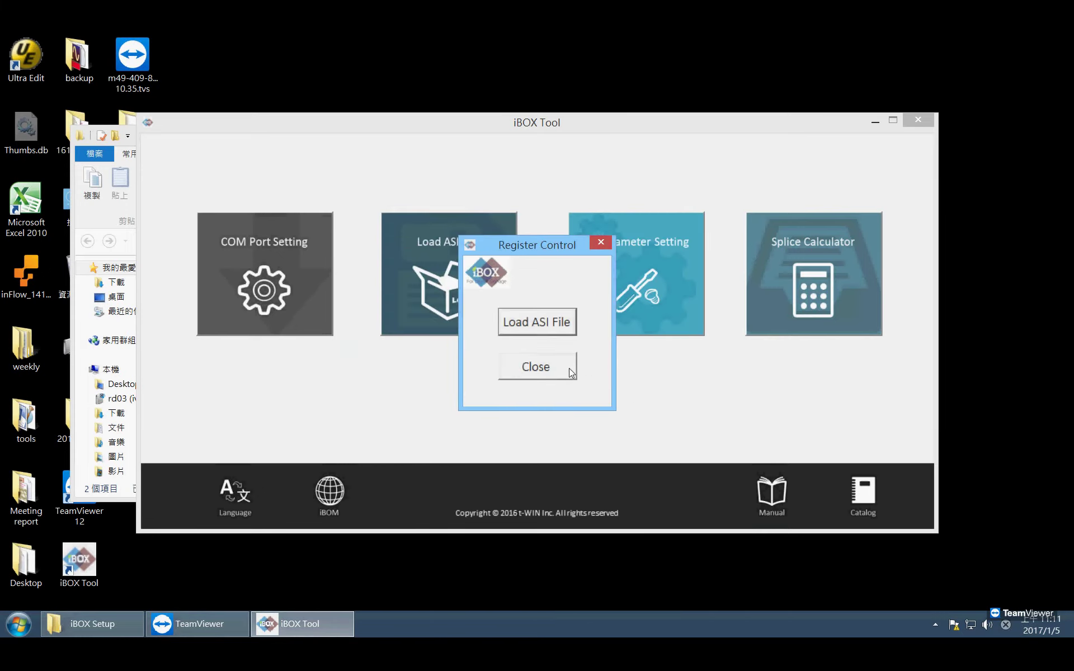
click(568, 368)
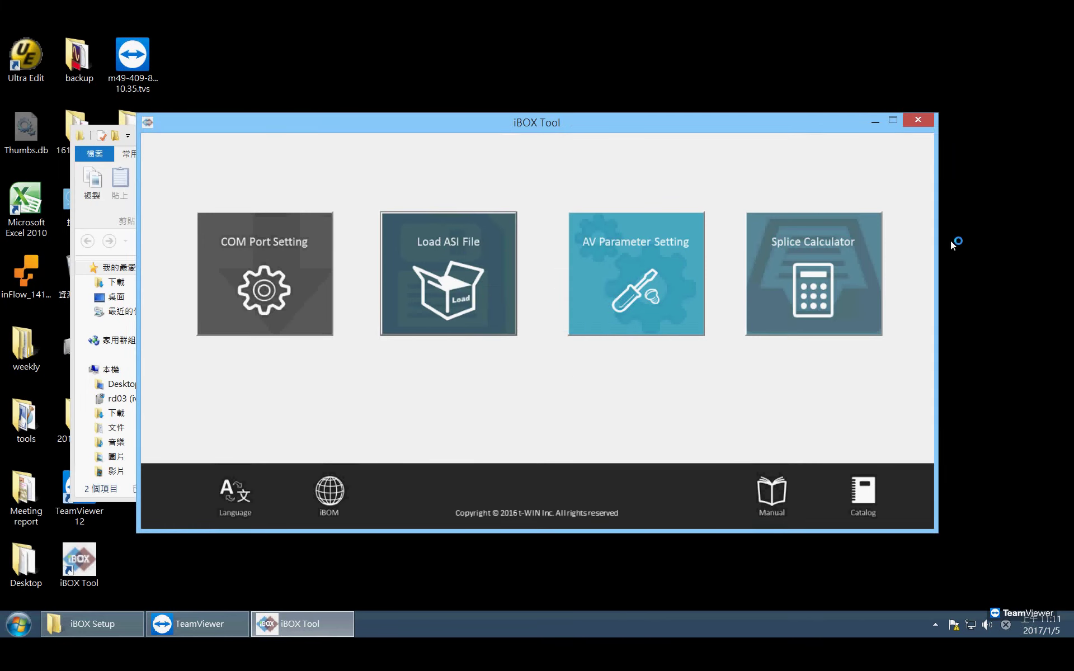
click(921, 124)
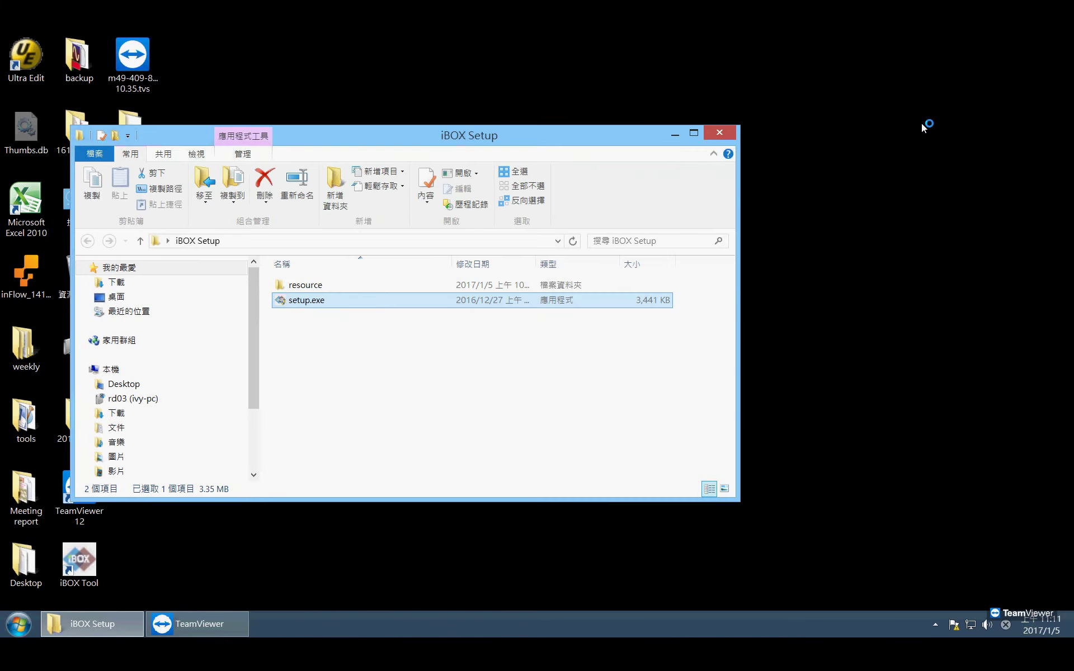